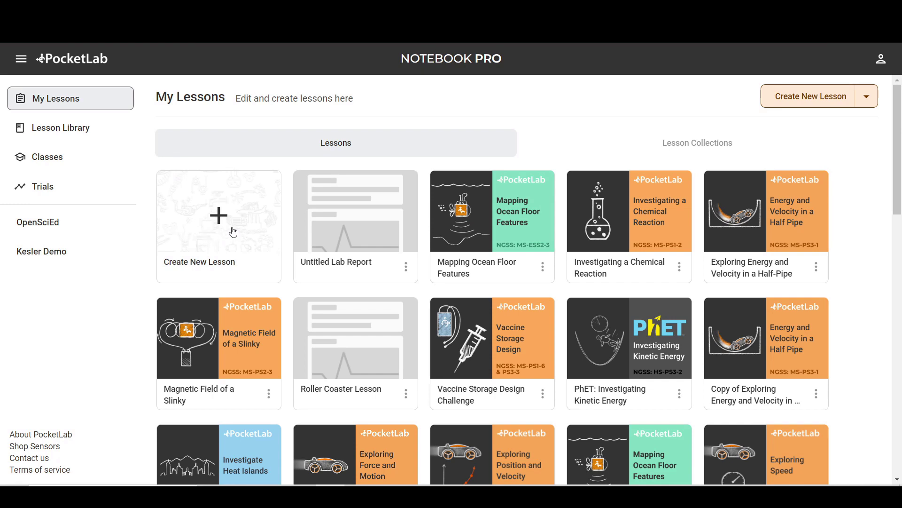
# Step: Create a new lesson and add a Text card titled "Title" with its content left empty
pyautogui.click(232, 218)
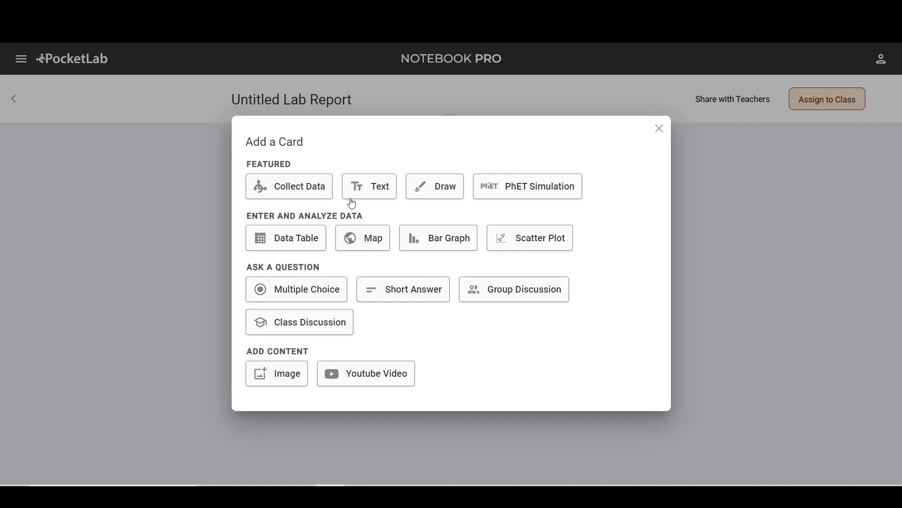
pyautogui.click(375, 196)
pyautogui.click(330, 164)
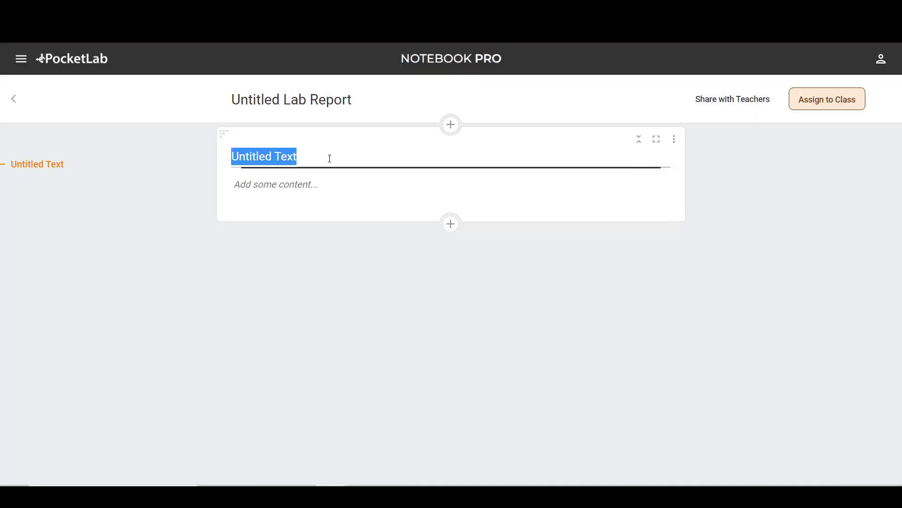
pyautogui.write('Title')
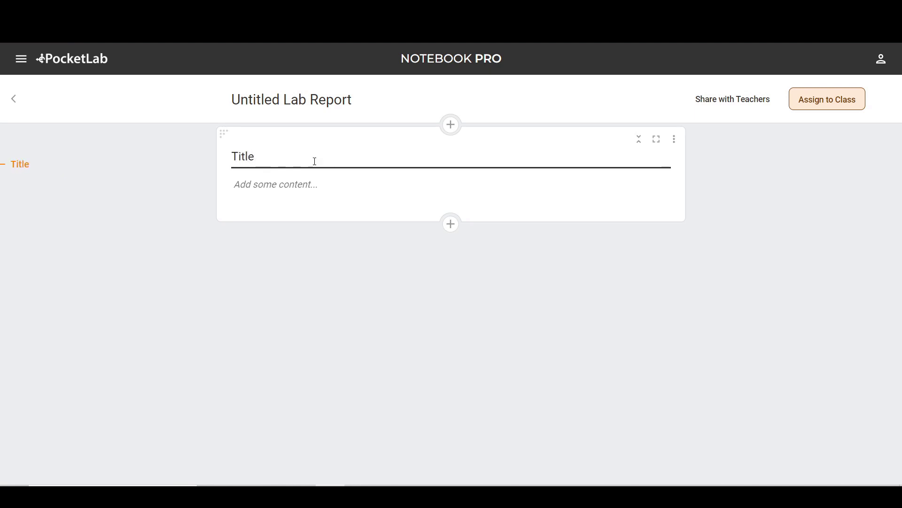
pyautogui.click(318, 193)
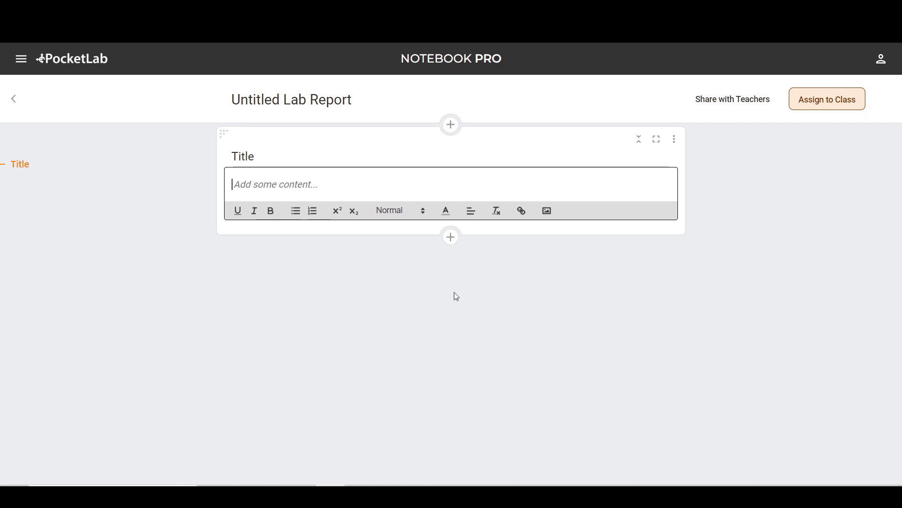
pyautogui.click(419, 256)
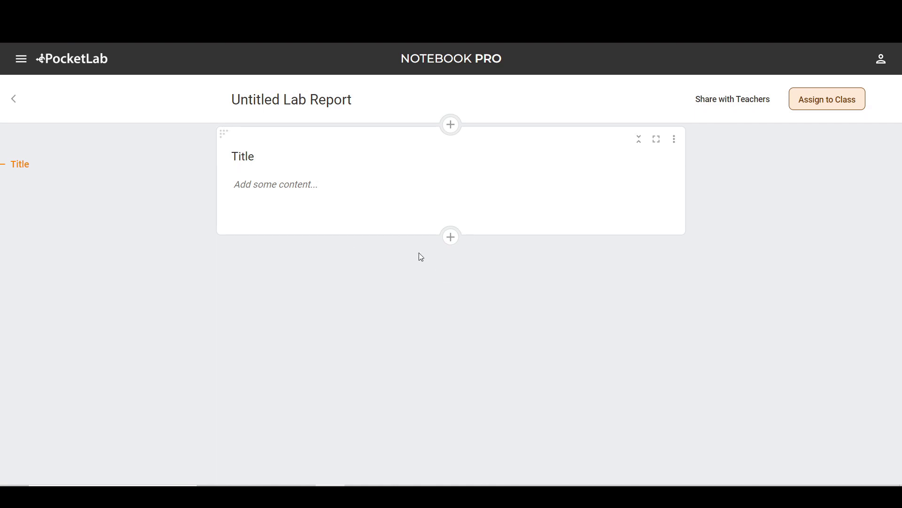
# Step: Add a Collect Data card below the Title text card
pyautogui.click(451, 238)
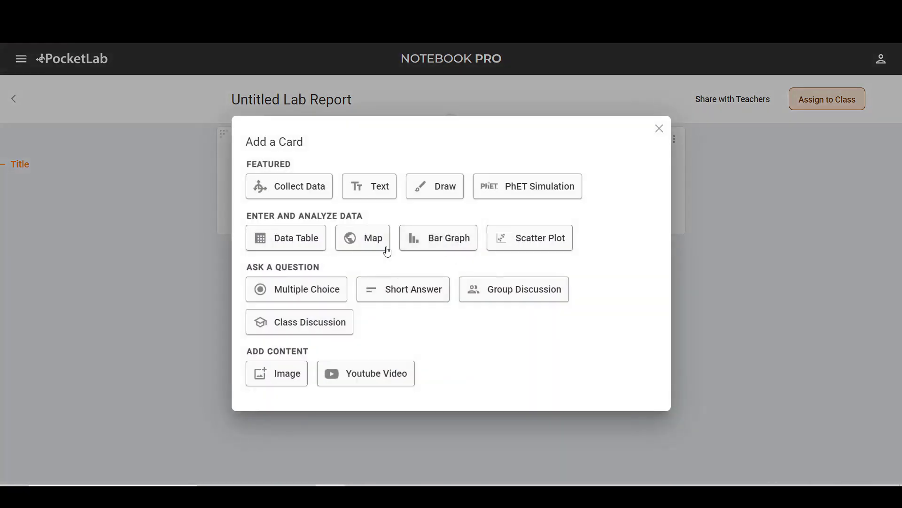
pyautogui.click(282, 188)
pyautogui.scroll(-5, 382, 277)
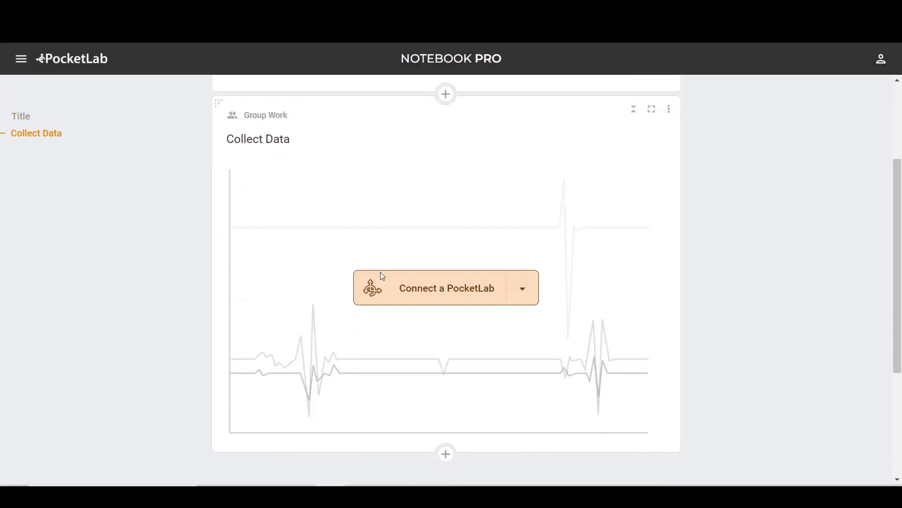
# Step: Add a Draw card below the Collect Data card
pyautogui.click(445, 365)
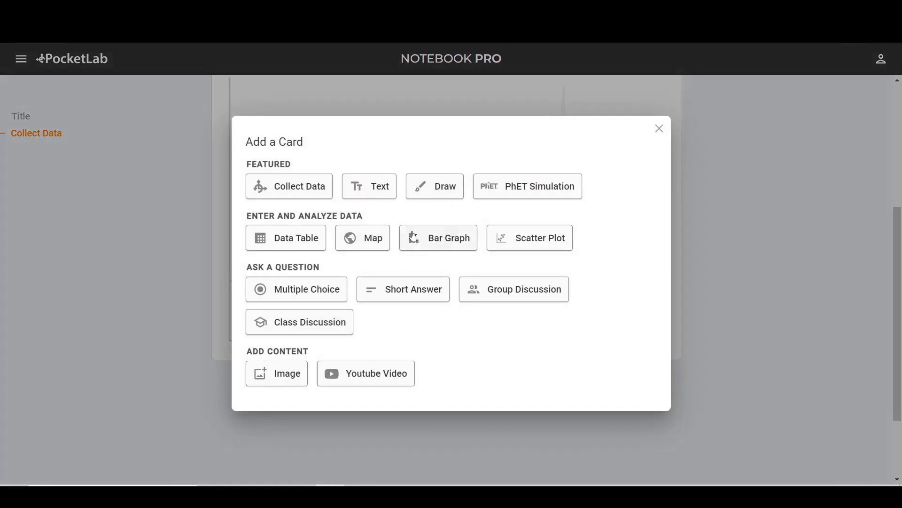
pyautogui.click(439, 190)
pyautogui.scroll(-3, 496, 277)
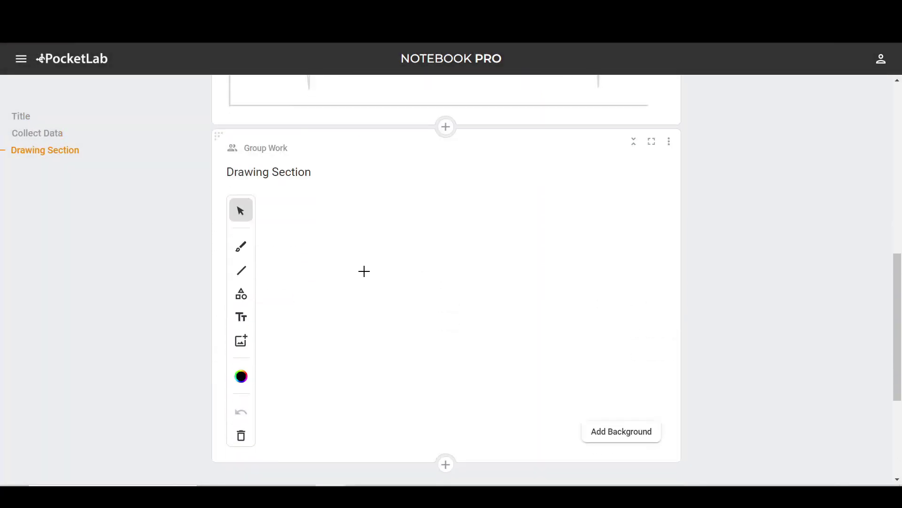
pyautogui.scroll(-1, 319, 277)
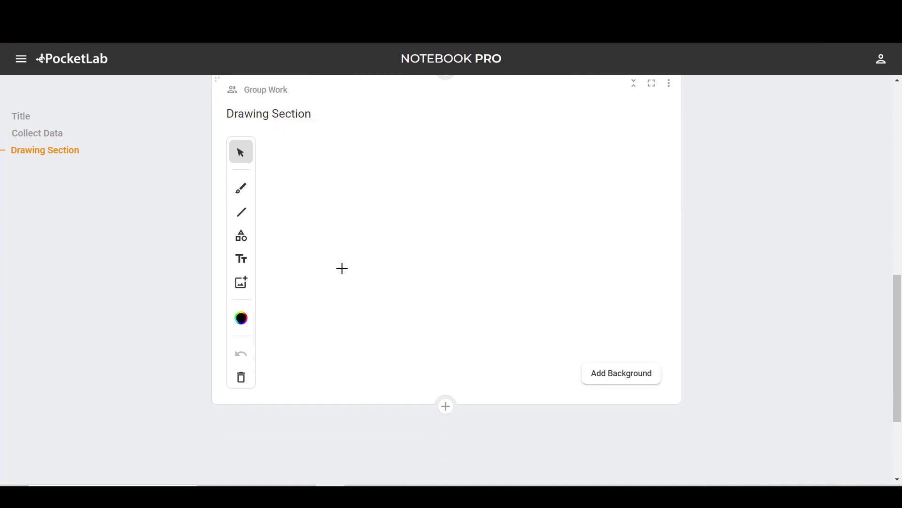
pyautogui.click(245, 199)
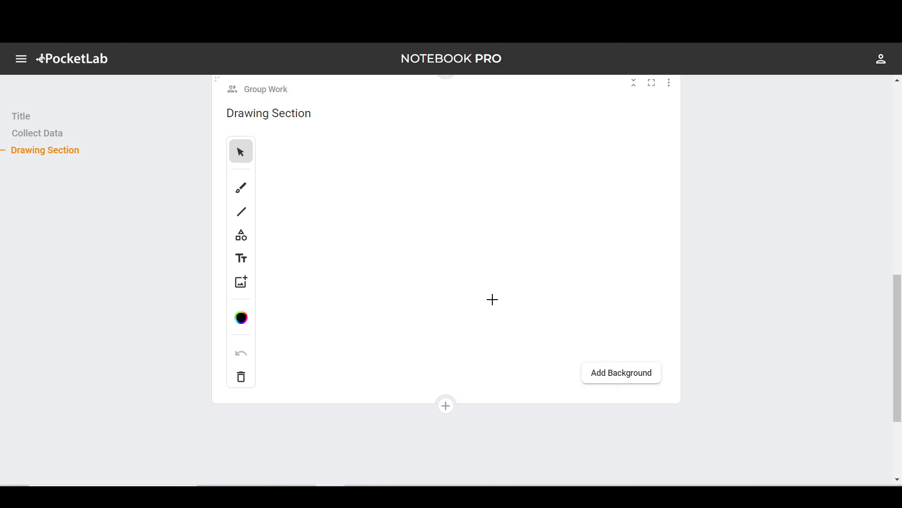
# Step: Add a PhET Simulation card below the Drawing Section card
pyautogui.click(446, 406)
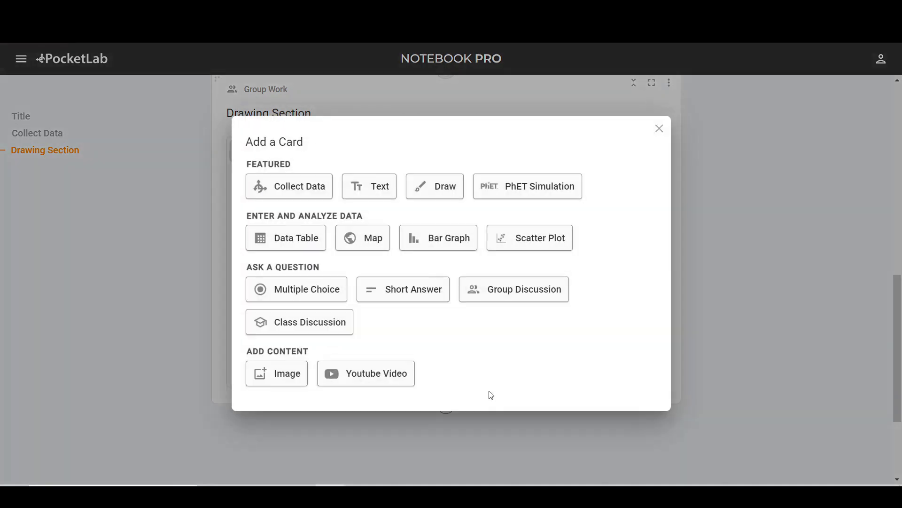
pyautogui.click(529, 184)
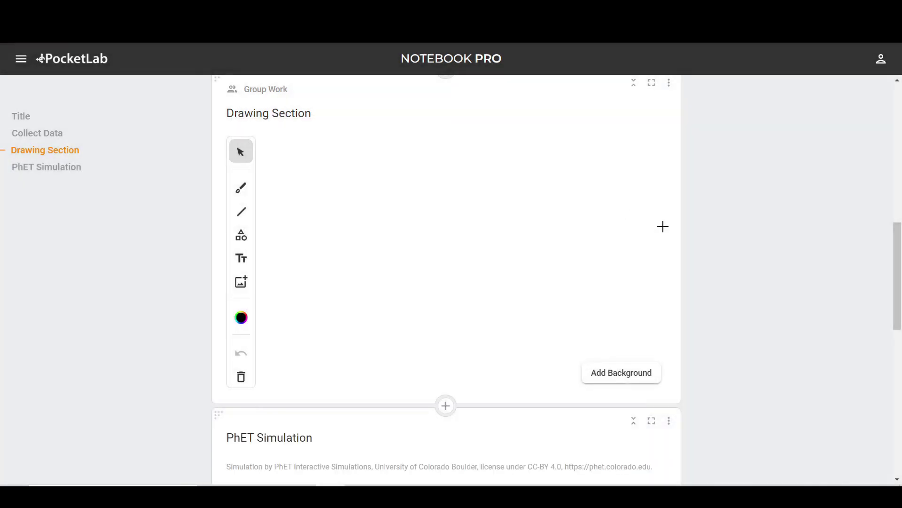
pyautogui.scroll(-4, 717, 256)
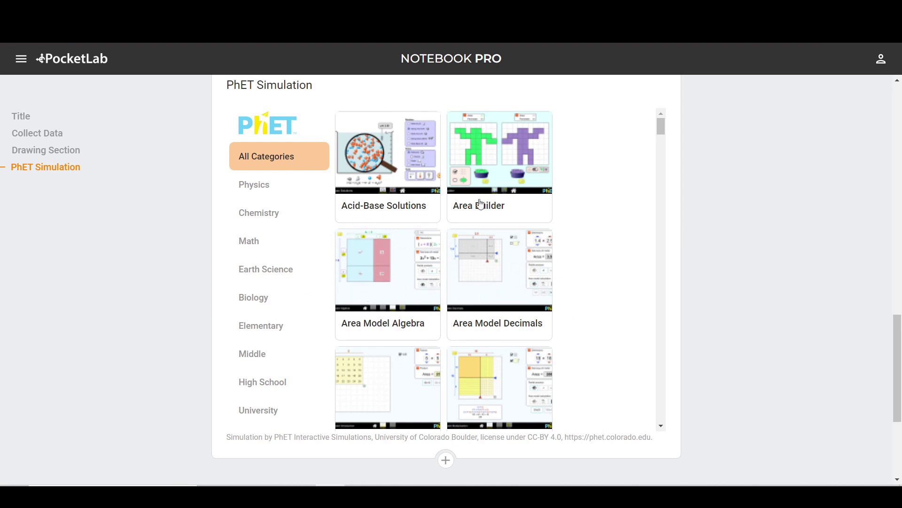
# Step: Load the Balloons and Static Electricity simulation from the Physics category and rub the yellow balloon against the sweater
pyautogui.click(273, 192)
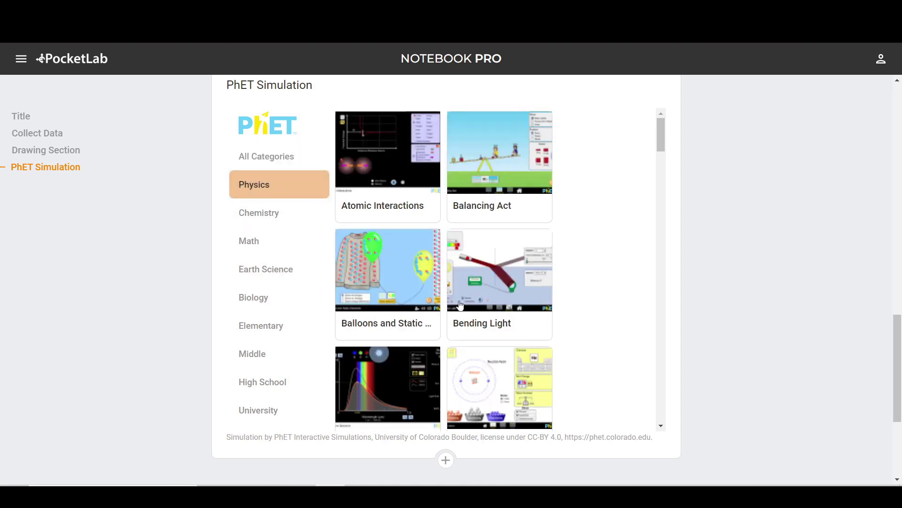
pyautogui.click(401, 295)
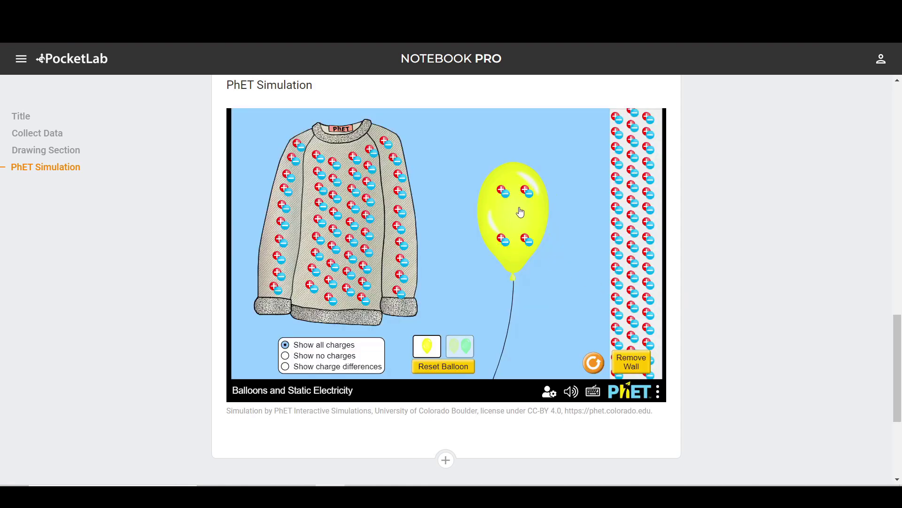
pyautogui.moveTo(521, 213); pyautogui.dragTo(507, 227)
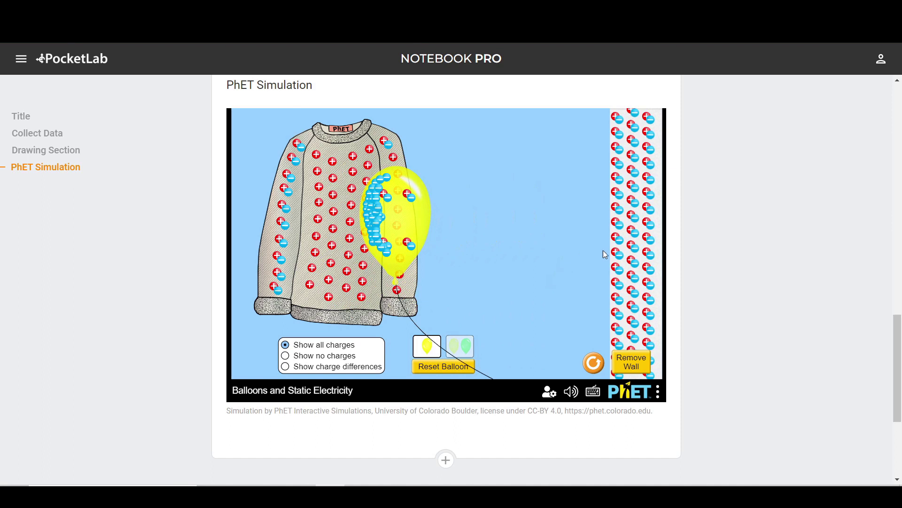
# Step: Add a Data Table card below the PhET Simulation card
pyautogui.scroll(3, 758, 288)
pyautogui.scroll(-1, 758, 288)
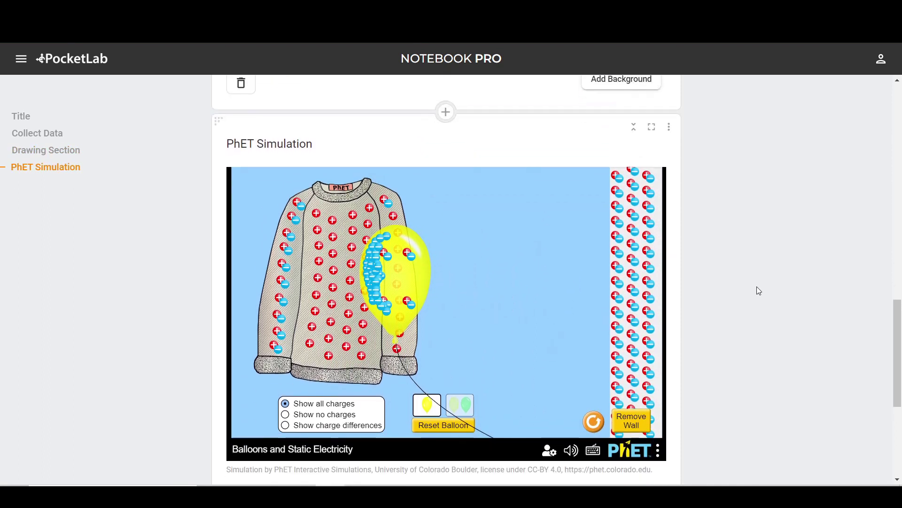
pyautogui.scroll(-1, 758, 291)
pyautogui.scroll(-1, 460, 464)
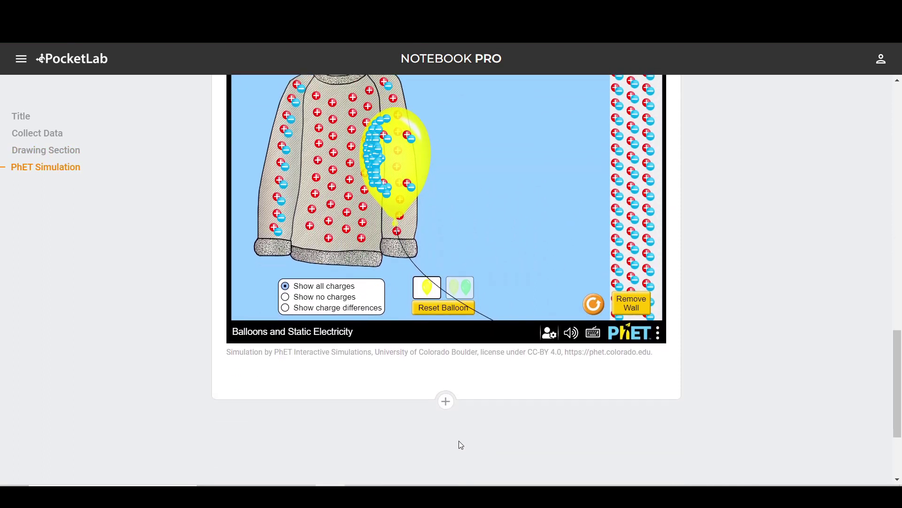
pyautogui.click(445, 401)
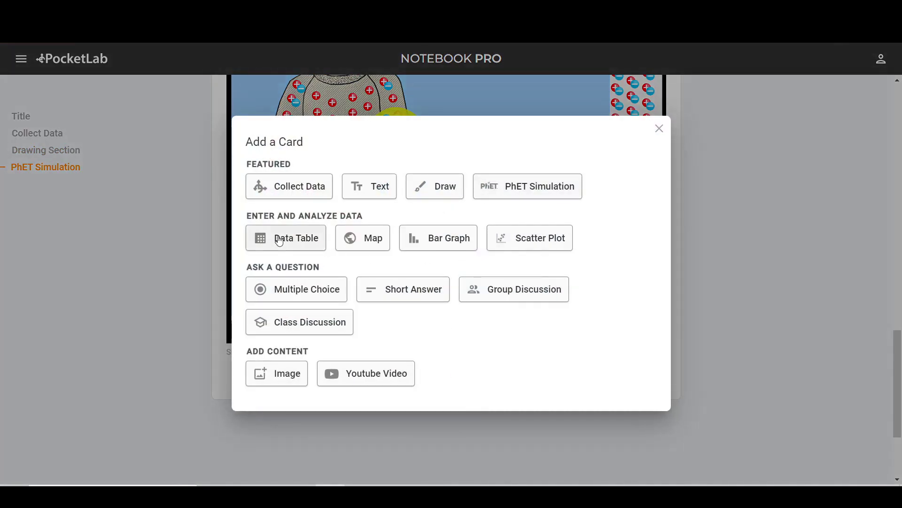
pyautogui.click(299, 246)
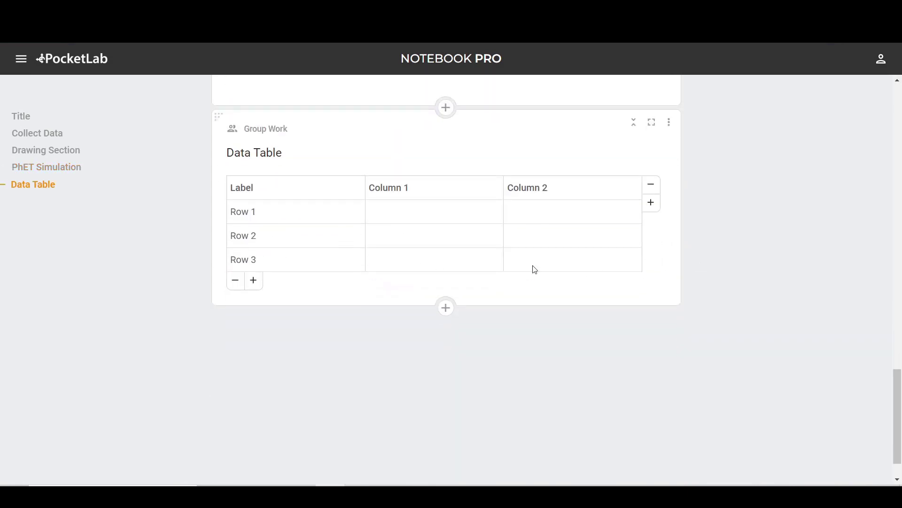
# Step: Add one row and one column to the data table
pyautogui.click(413, 213)
pyautogui.click(398, 239)
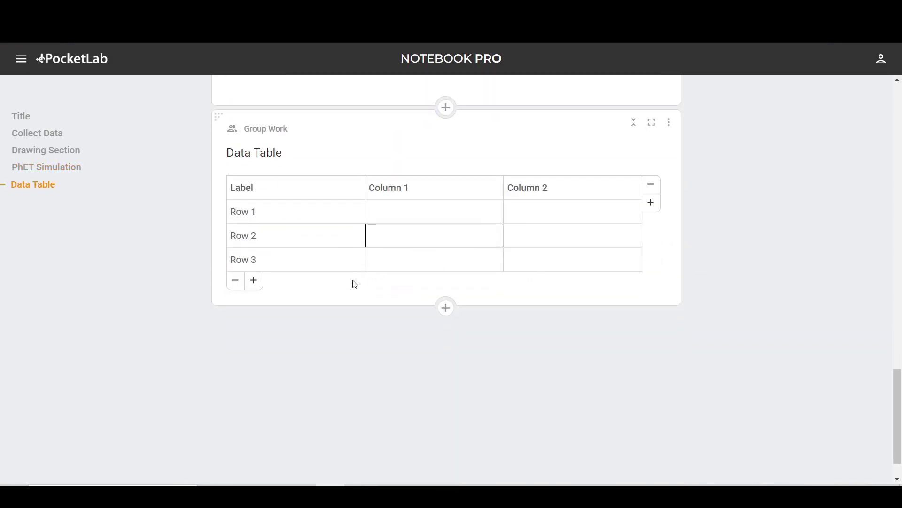
pyautogui.click(254, 280)
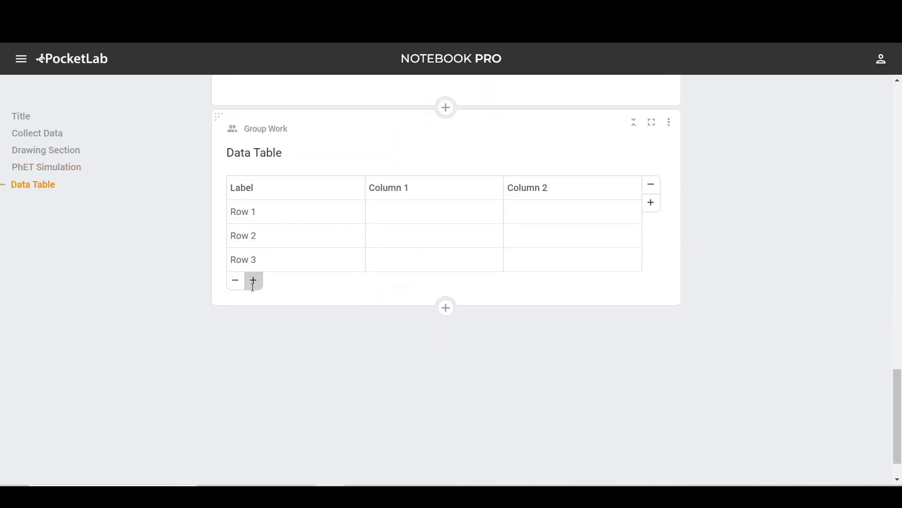
pyautogui.click(651, 202)
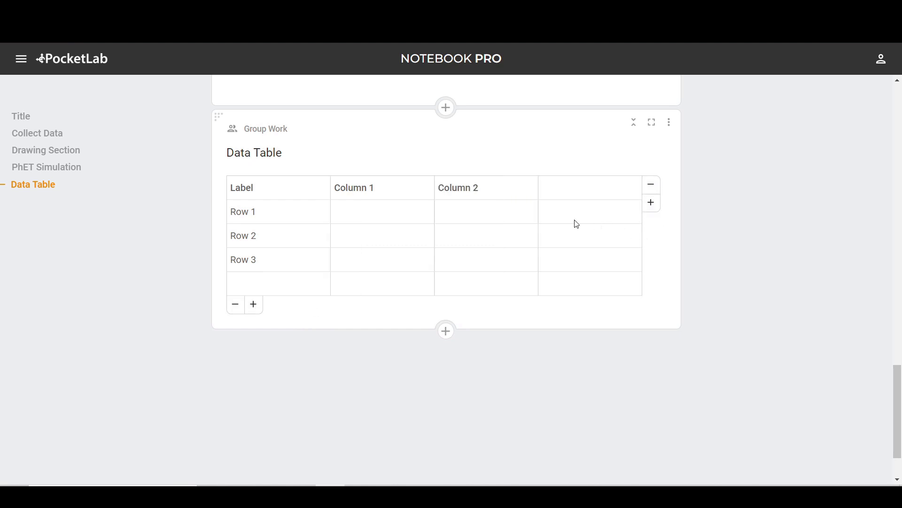
pyautogui.click(591, 192)
pyautogui.click(585, 209)
pyautogui.click(450, 244)
# Step: Add a Map card below the data table and place a marker on San Jose, California
pyautogui.click(446, 330)
pyautogui.click(375, 238)
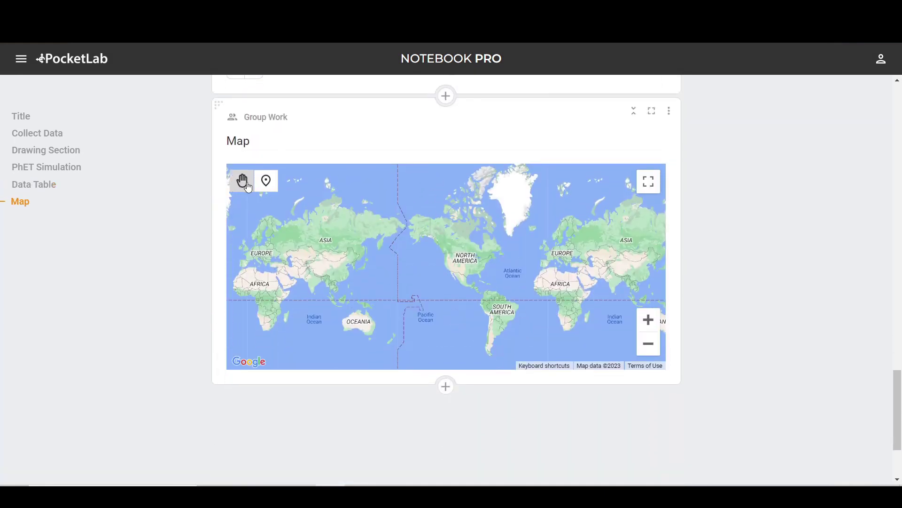
pyautogui.click(267, 182)
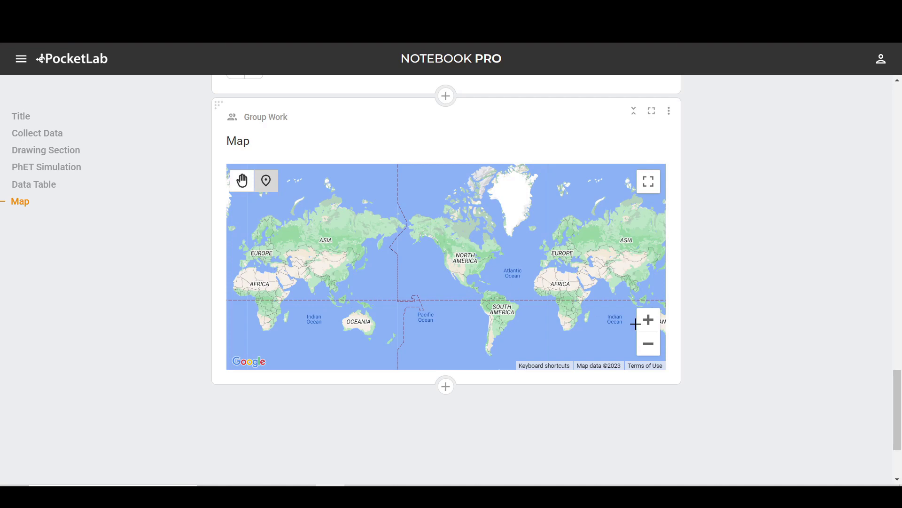
pyautogui.click(653, 326)
pyautogui.click(655, 329)
pyautogui.click(653, 327)
pyautogui.click(653, 327)
pyautogui.click(653, 327)
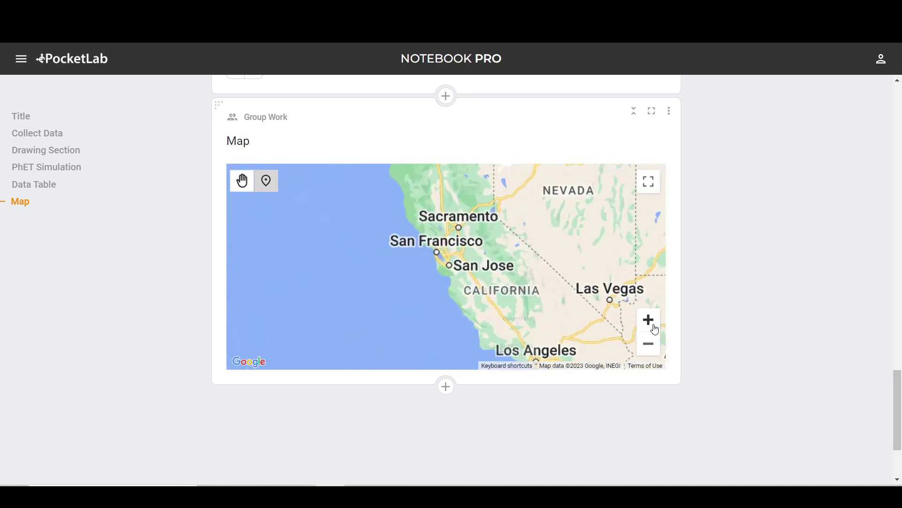
pyautogui.click(653, 327)
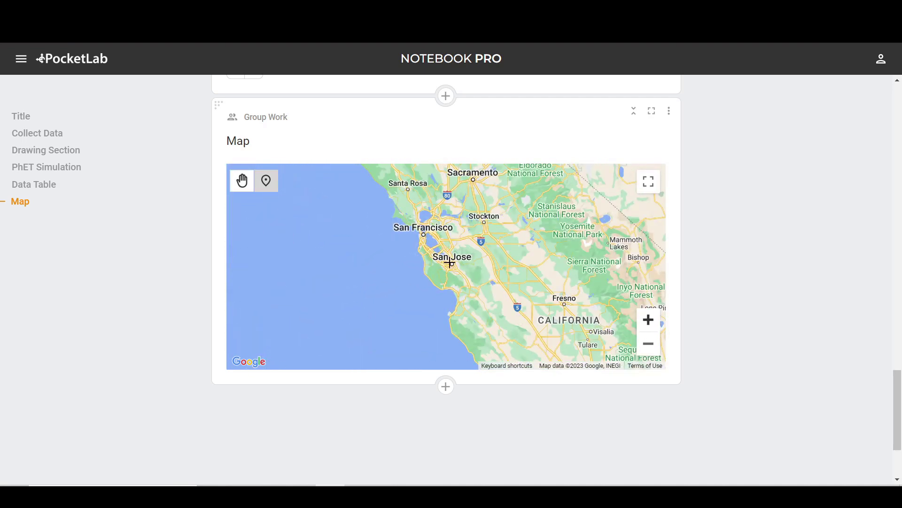
pyautogui.click(450, 262)
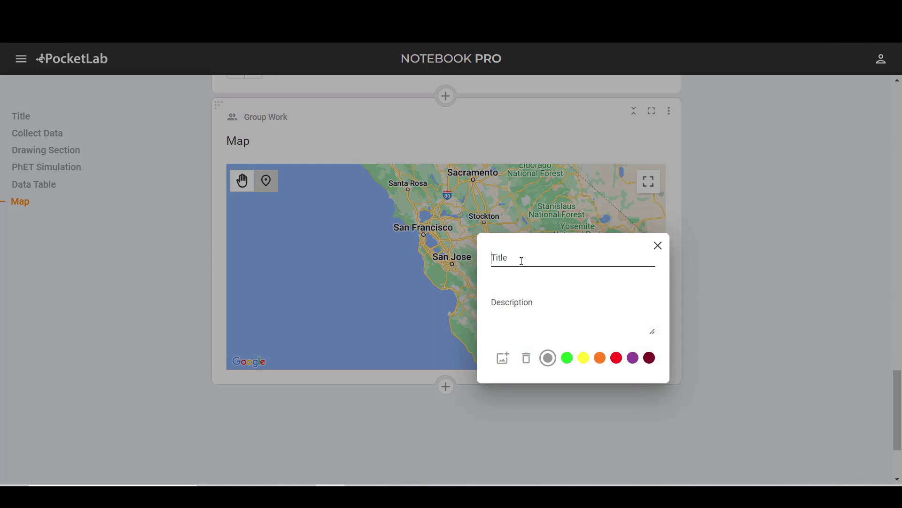
# Step: Title the San Jose marker "Location 1" and colour it green
pyautogui.write('Location 1')
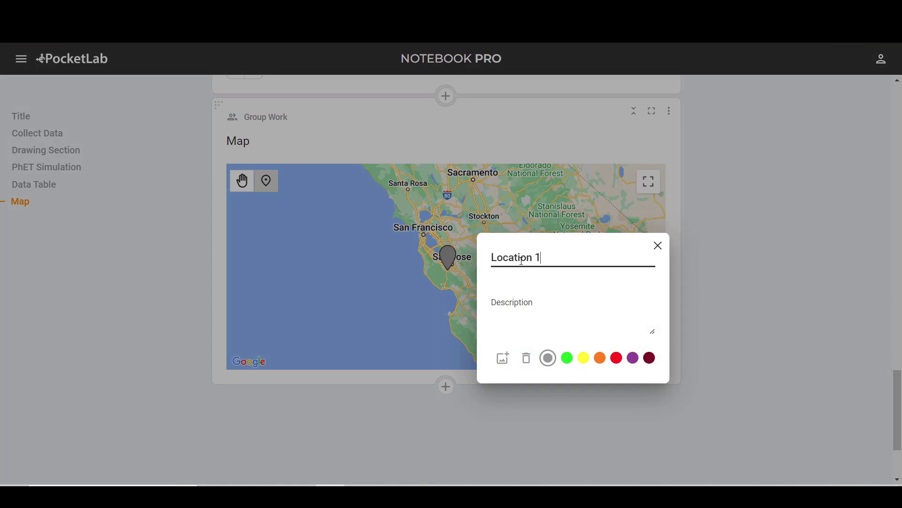
pyautogui.click(559, 312)
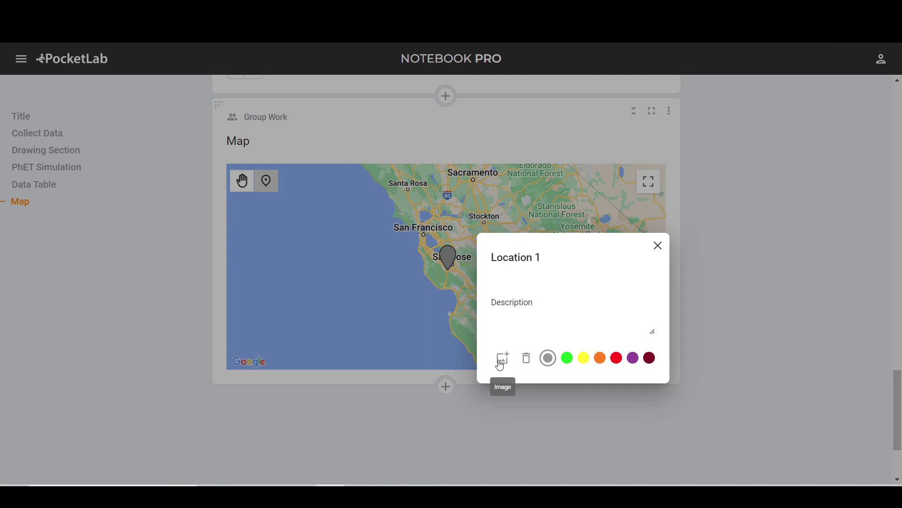
pyautogui.click(566, 360)
pyautogui.click(571, 399)
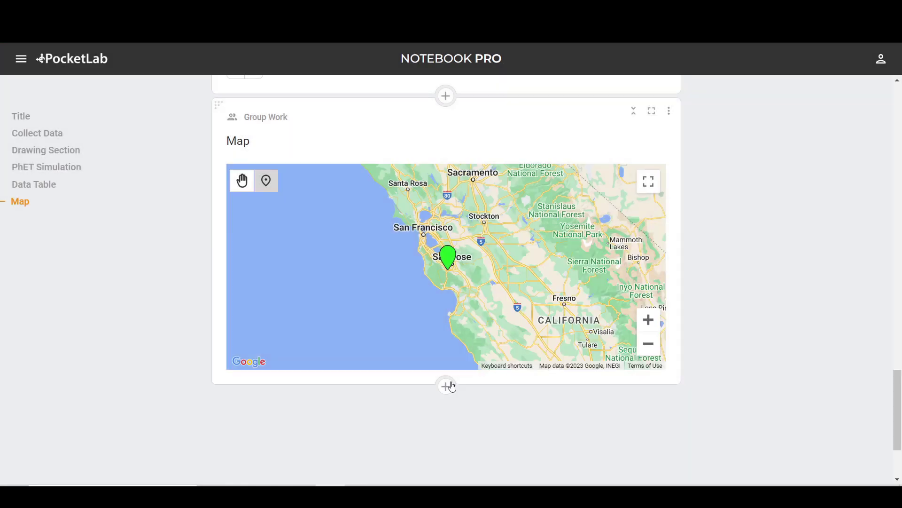
# Step: Add a Bar Graph card below the Map card
pyautogui.click(446, 386)
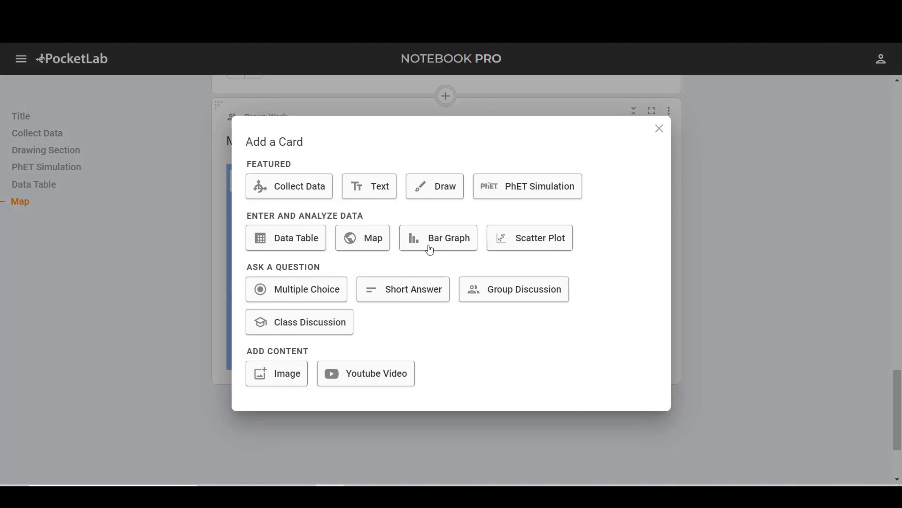
pyautogui.click(465, 249)
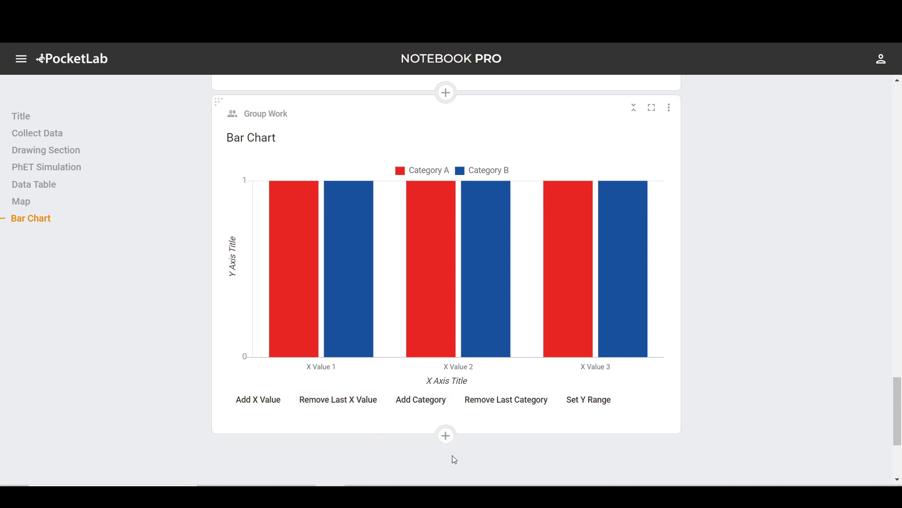
# Step: Add a Scatter Plot card below the Bar Chart card, followed by a Short Answer card beneath it
pyautogui.click(447, 437)
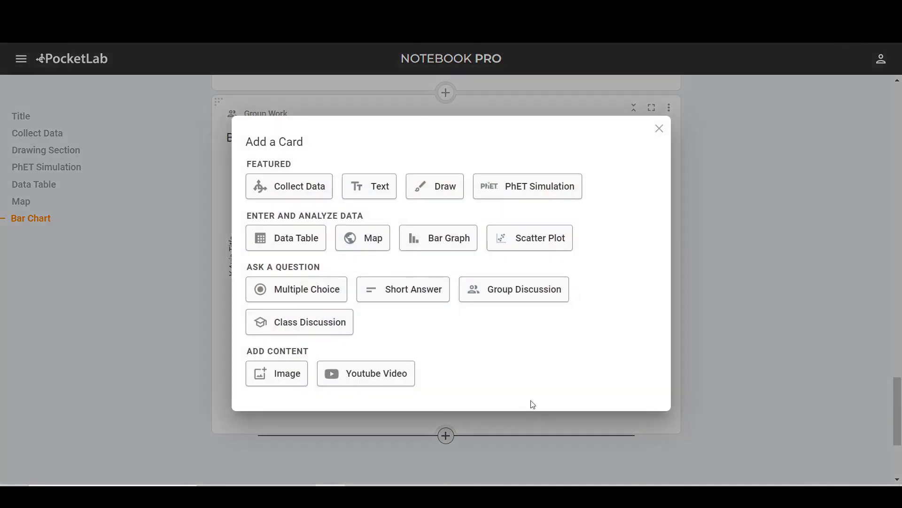
pyautogui.click(538, 244)
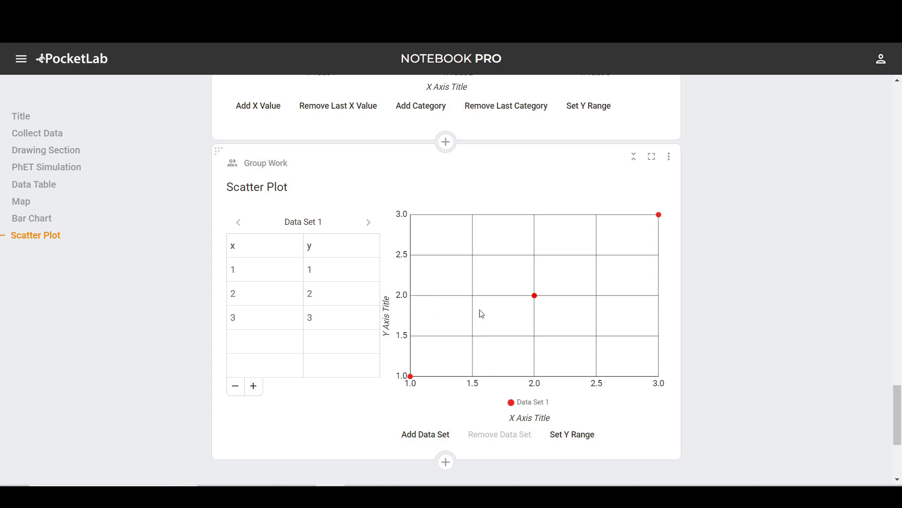
pyautogui.scroll(-1, 544, 318)
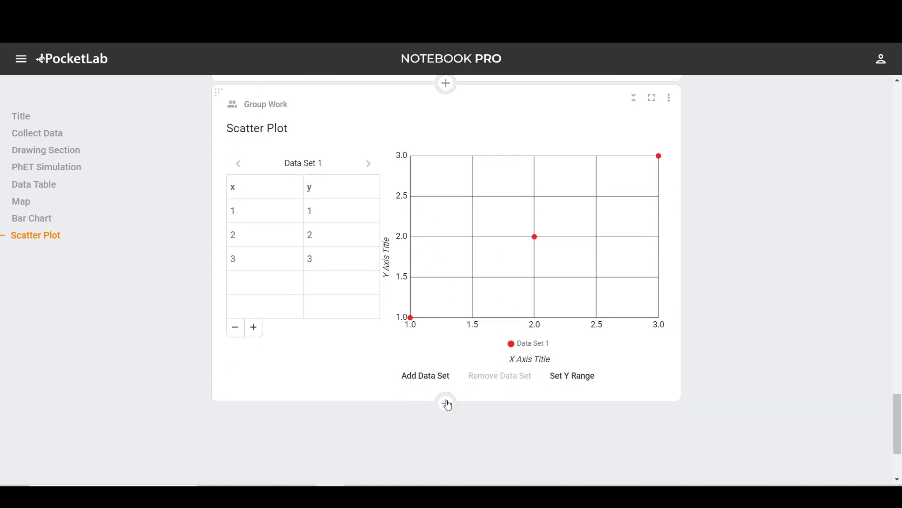
pyautogui.click(447, 403)
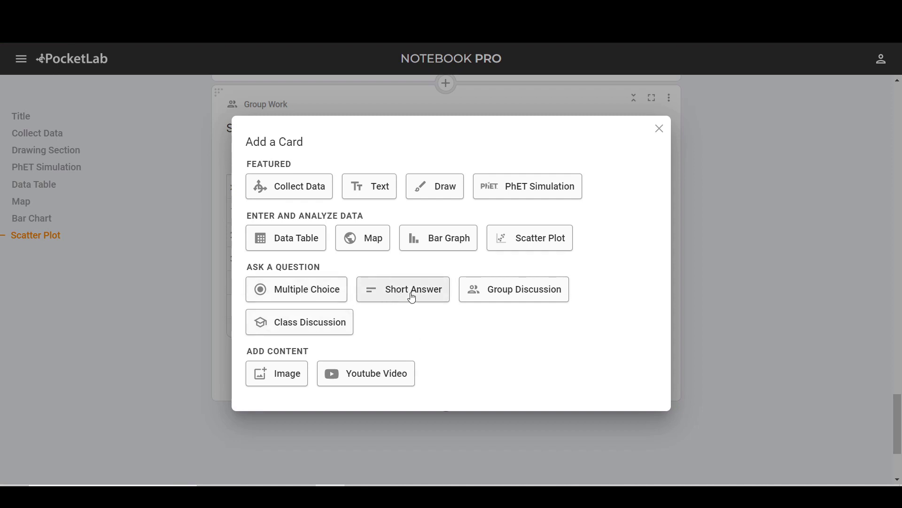
pyautogui.click(369, 288)
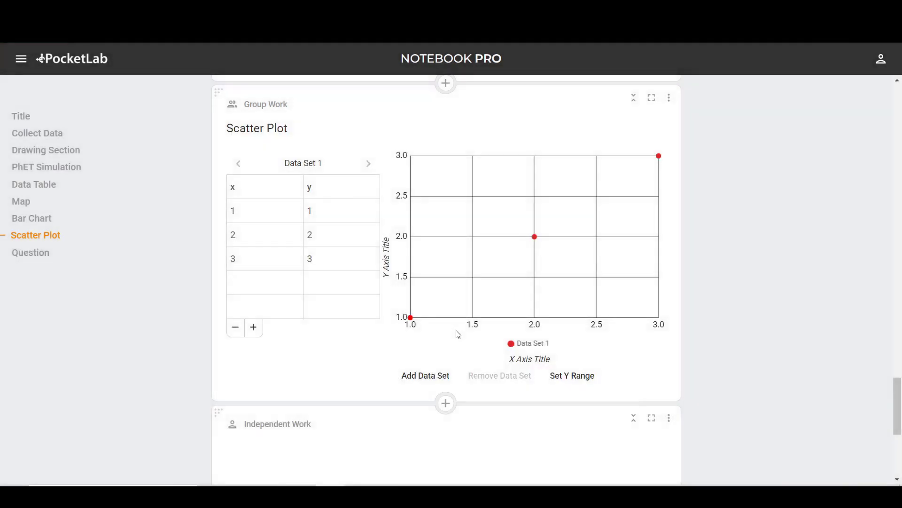
# Step: Open the Short Answer card's question field and add a response that keeps the placeholder text
pyautogui.click(323, 242)
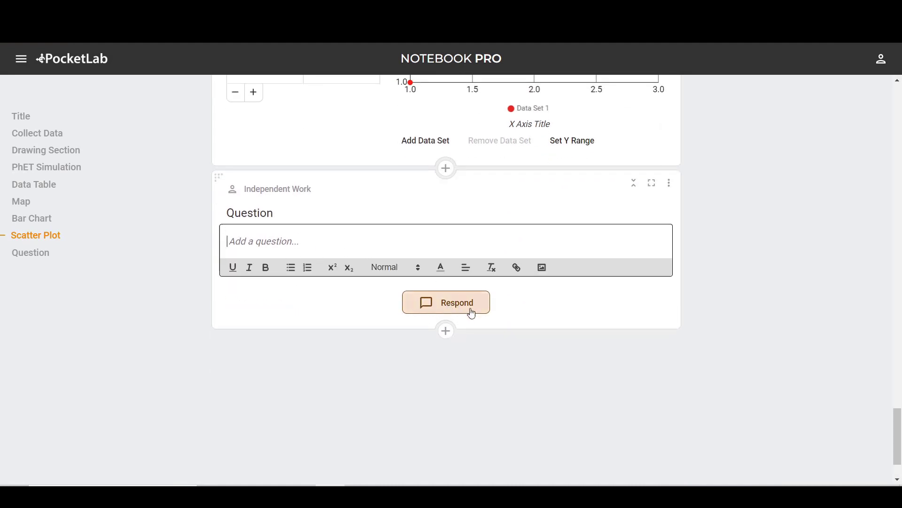
pyautogui.click(435, 306)
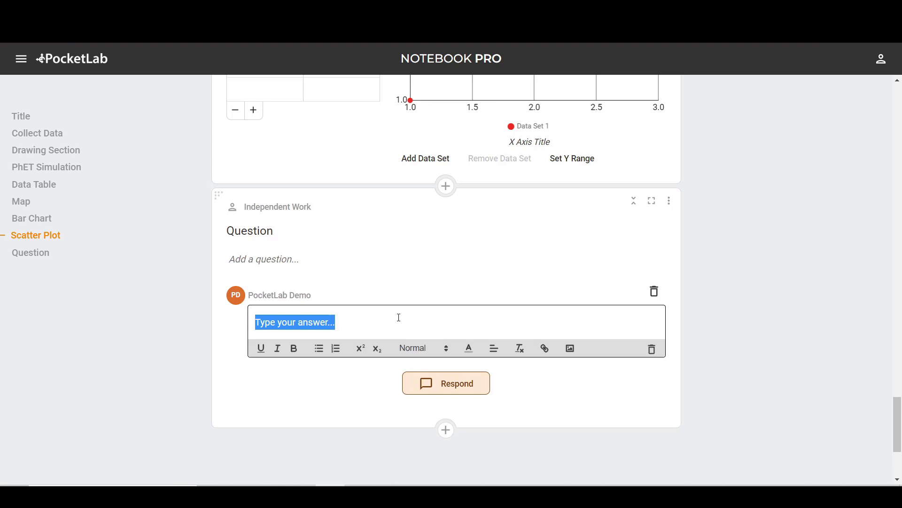
pyautogui.click(346, 391)
pyautogui.tripleClick(352, 323)
pyautogui.click(386, 383)
# Step: Add a Group Discussion card below the Short Answer card
pyautogui.click(446, 434)
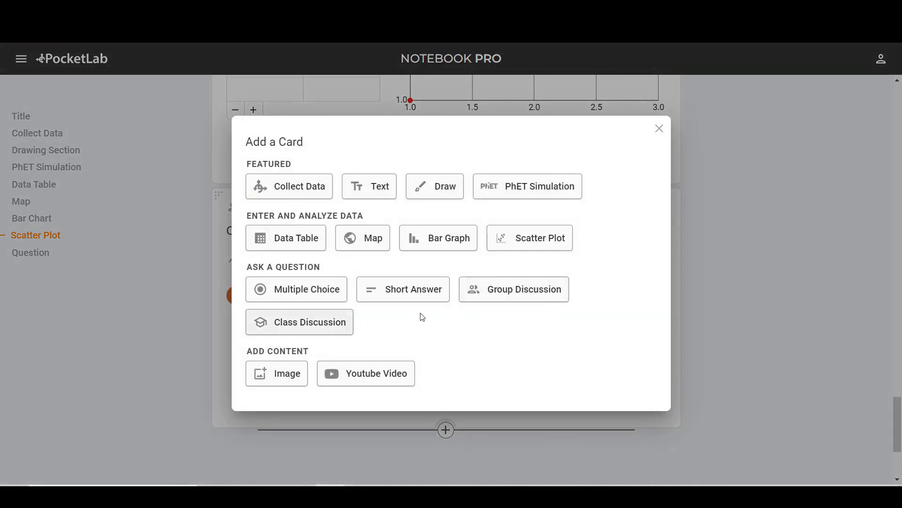
pyautogui.click(465, 300)
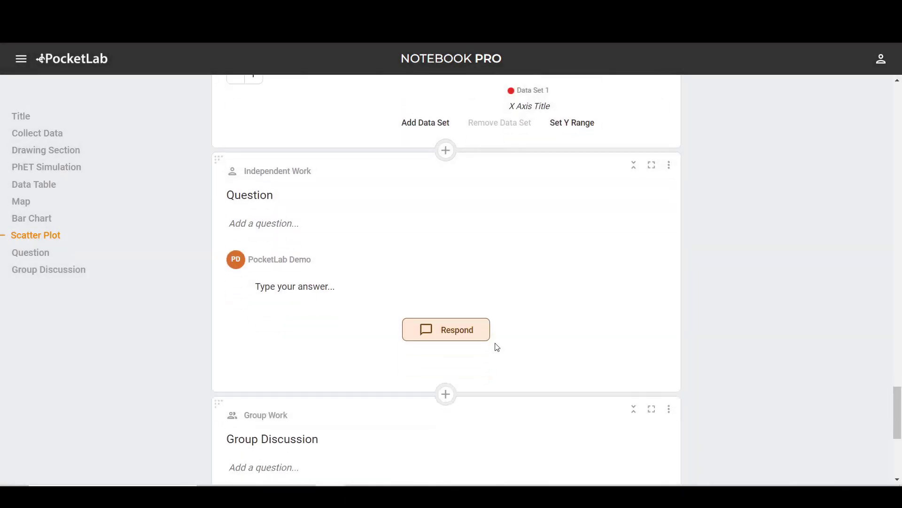
pyautogui.click(295, 206)
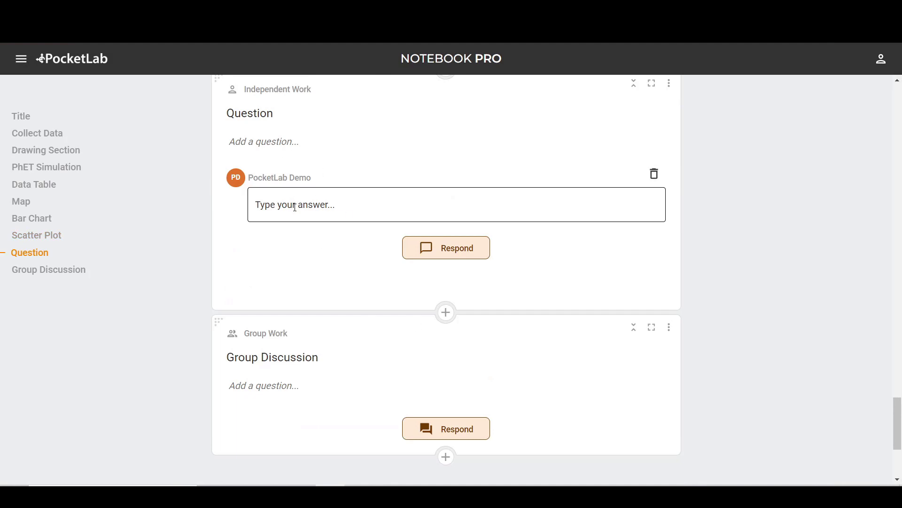
pyautogui.click(277, 297)
pyautogui.scroll(-1, 348, 282)
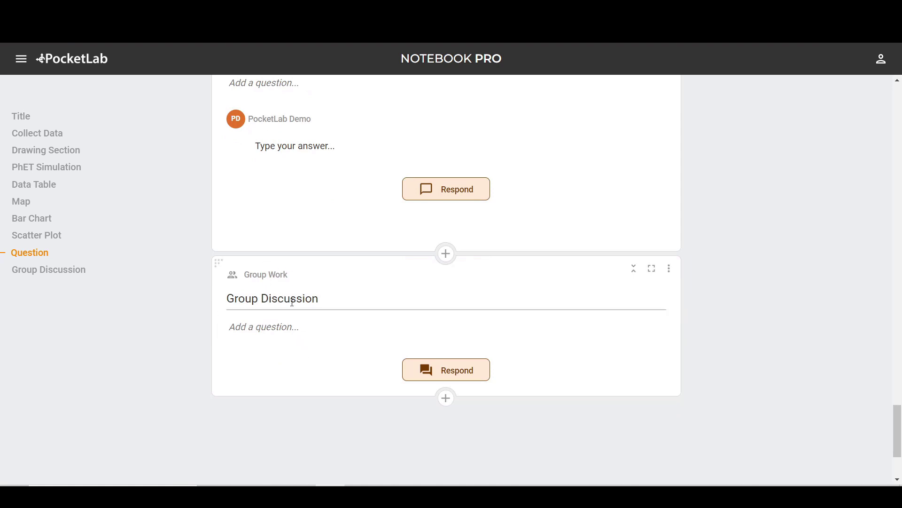
pyautogui.scroll(1, 299, 286)
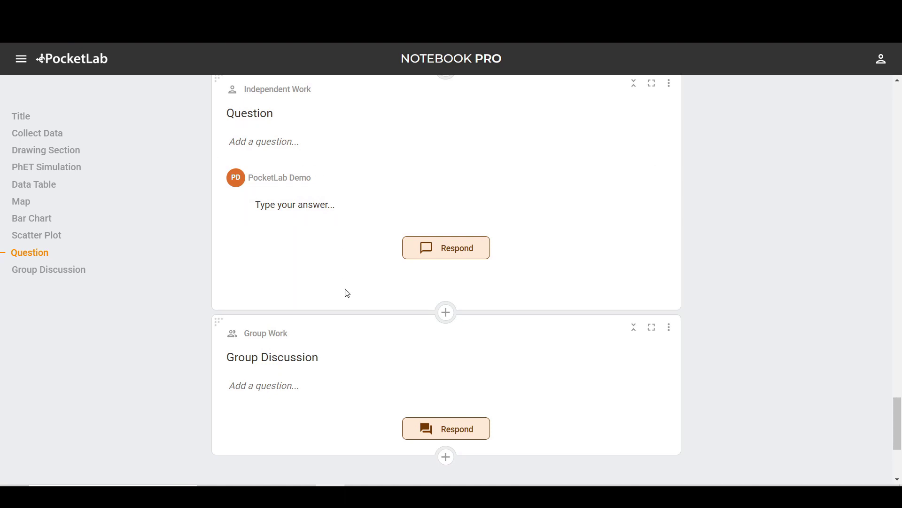
# Step: Add a Class Discussion card below the Group Discussion card
pyautogui.scroll(-3, 345, 292)
pyautogui.click(446, 339)
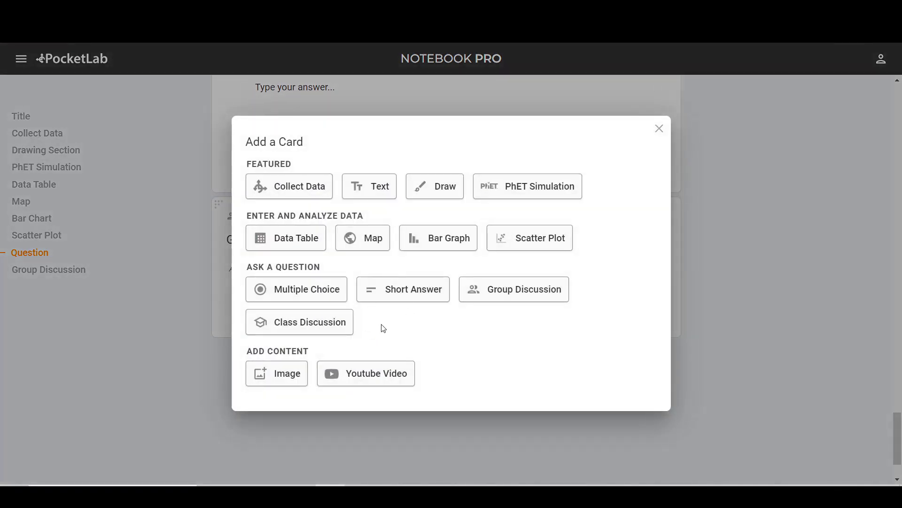
pyautogui.click(321, 328)
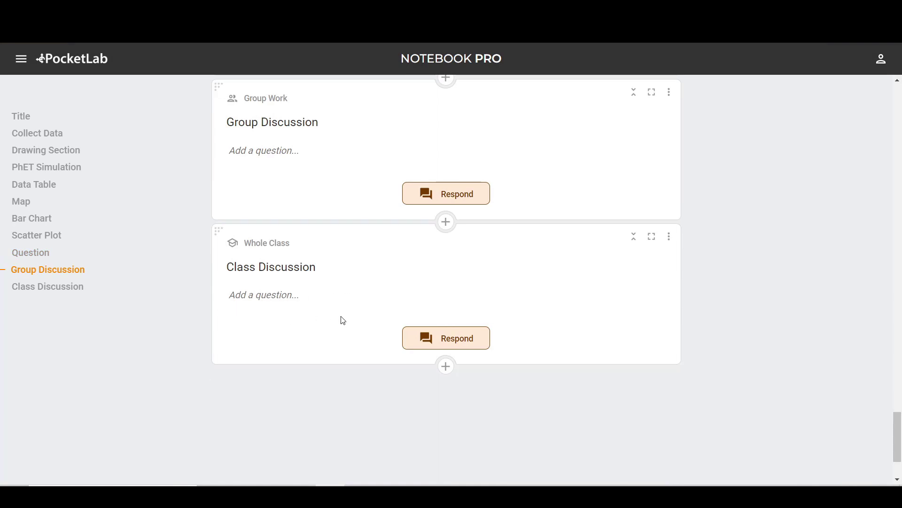
# Step: Add a Multiple Choice card below the Class Discussion card
pyautogui.scroll(-2, 379, 325)
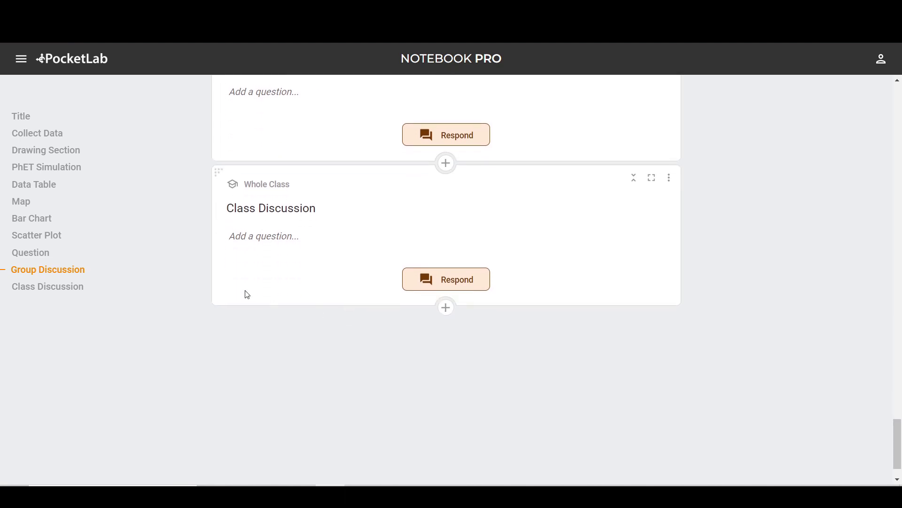
pyautogui.click(452, 309)
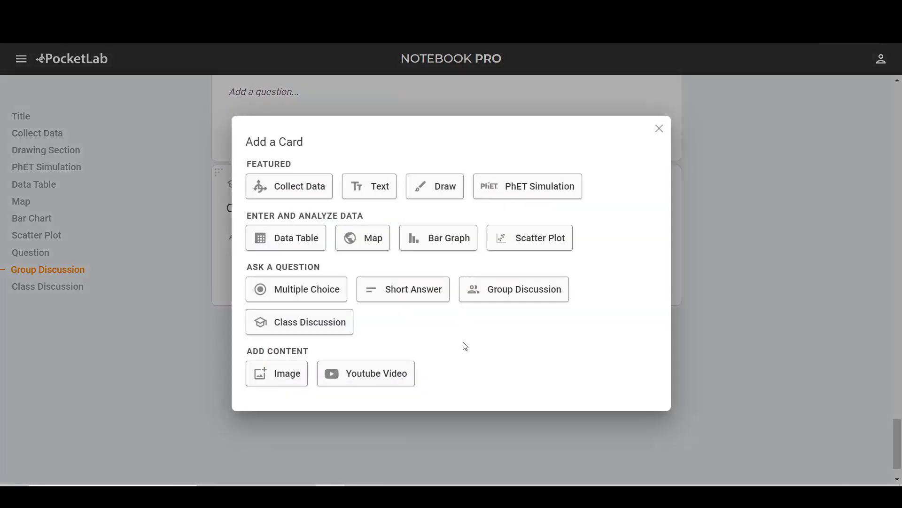
pyautogui.click(316, 300)
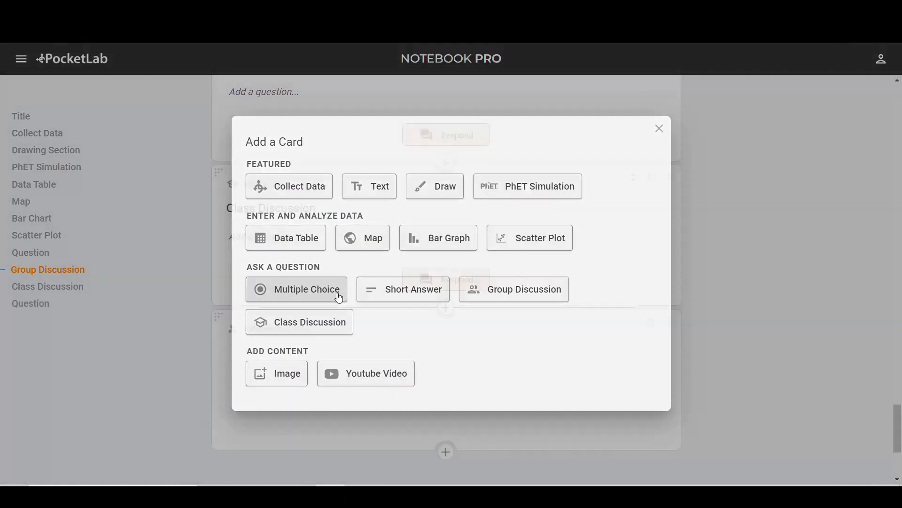
# Step: Add three empty answer options to the Multiple Choice question
pyautogui.scroll(-2, 329, 318)
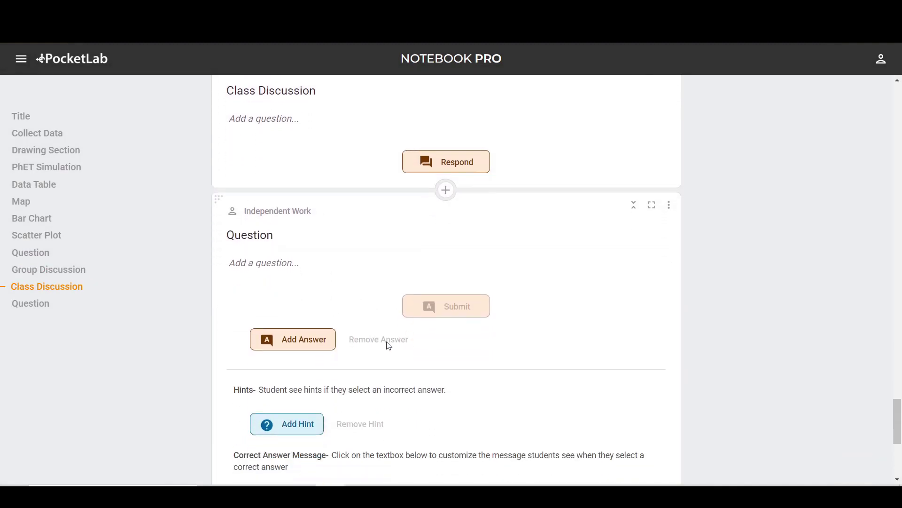
pyautogui.click(332, 263)
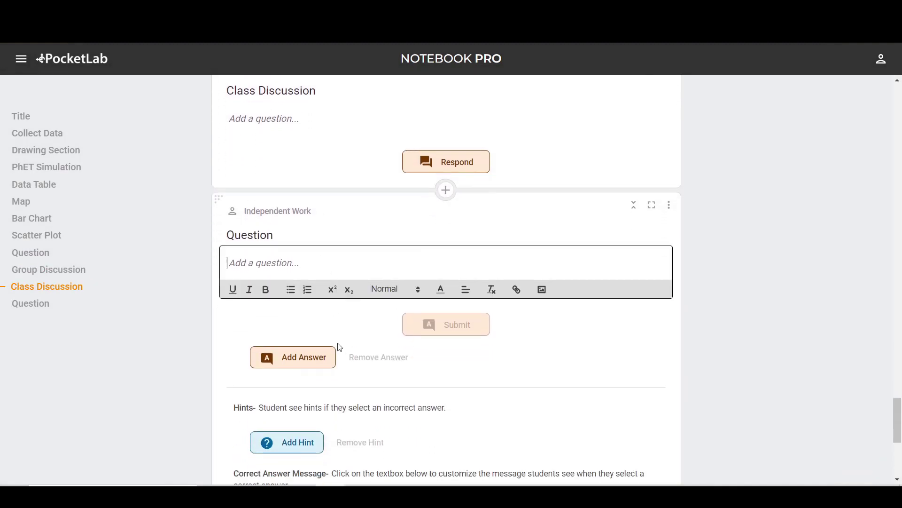
pyautogui.click(310, 362)
pyautogui.click(306, 414)
pyautogui.scroll(-2, 352, 404)
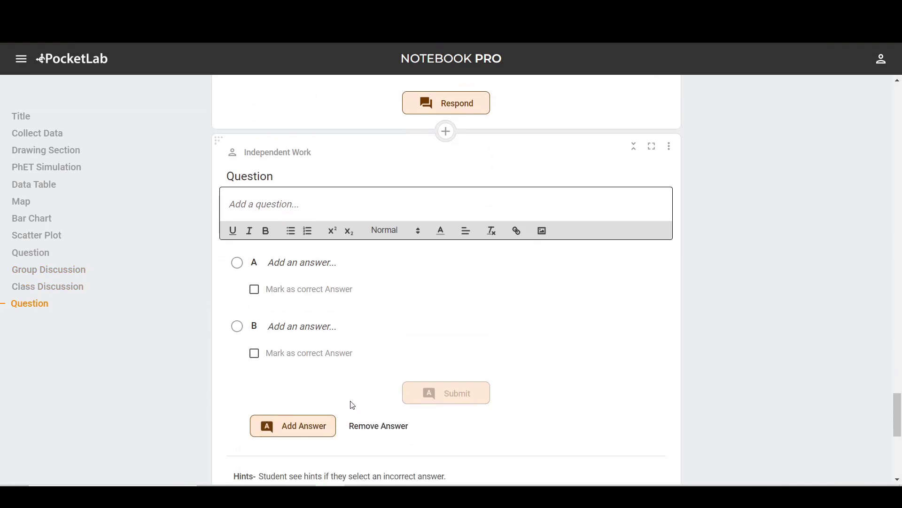
pyautogui.click(296, 425)
pyautogui.scroll(-2, 386, 353)
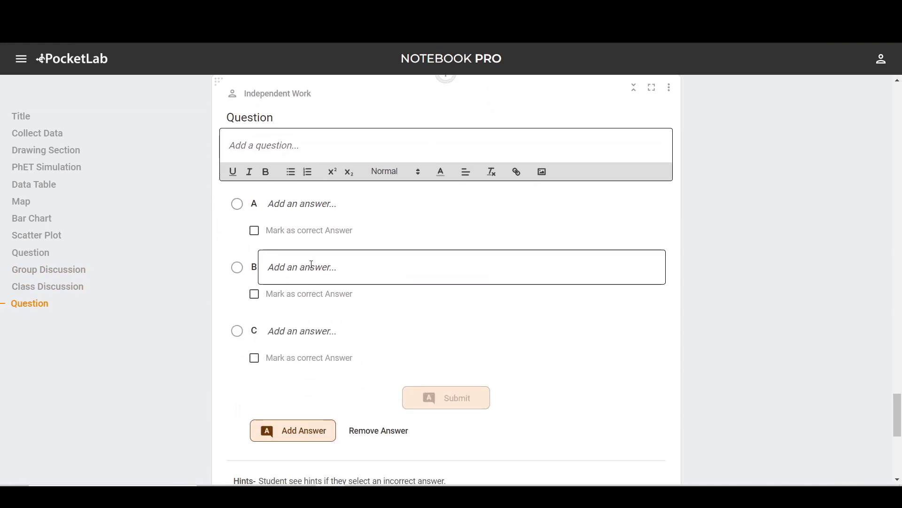
# Step: Fill in answers A, B and C with 1, 2 and 3, and mark answer B as correct
pyautogui.click(290, 207)
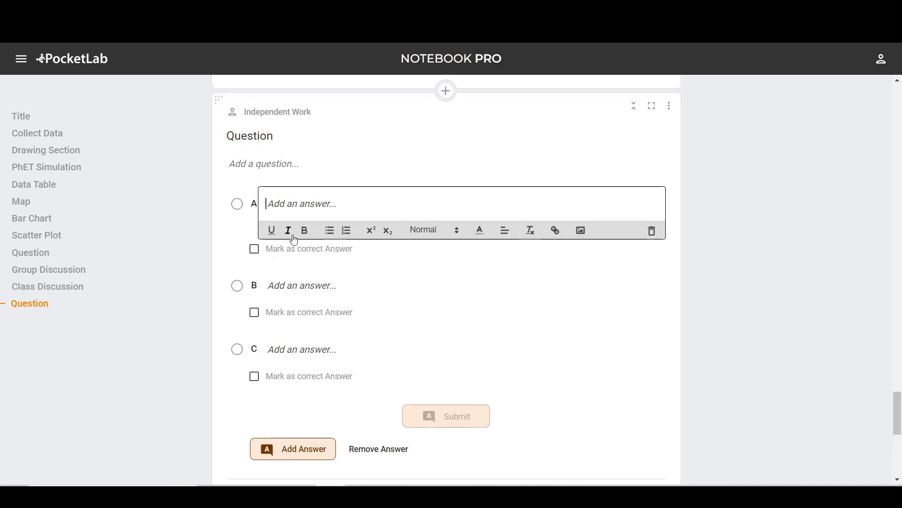
pyautogui.write('1')
pyautogui.click(304, 284)
pyautogui.write('2')
pyautogui.click(304, 364)
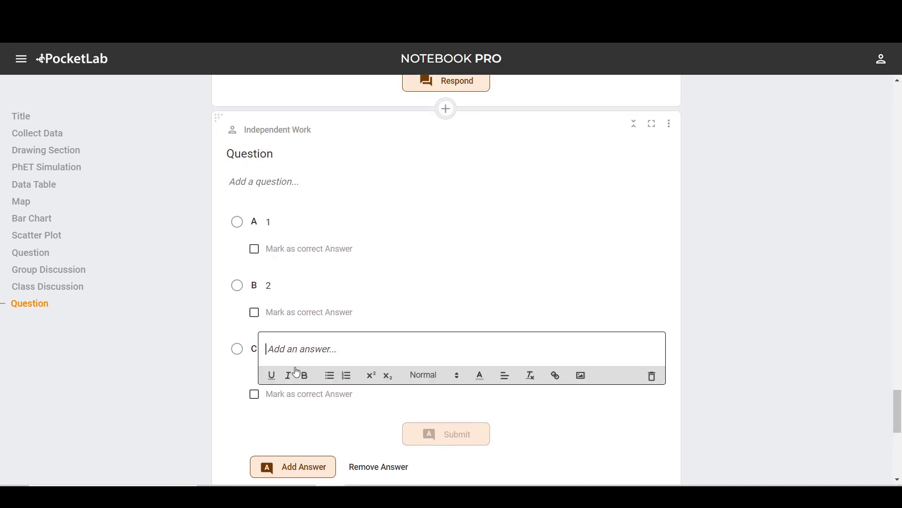
pyautogui.write('3')
pyautogui.click(255, 312)
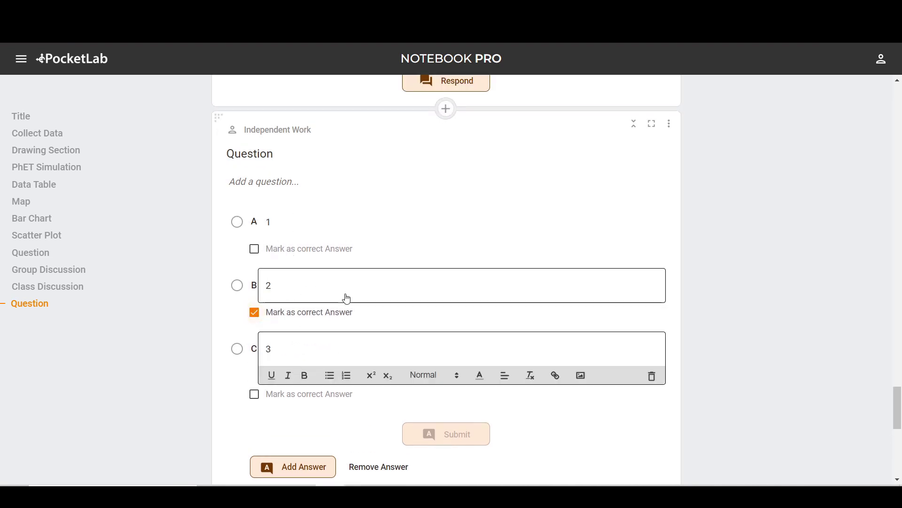
pyautogui.click(216, 328)
# Step: Add two hints to the Multiple Choice question and change the second hint's text to "Specific hint"
pyautogui.scroll(-4, 216, 325)
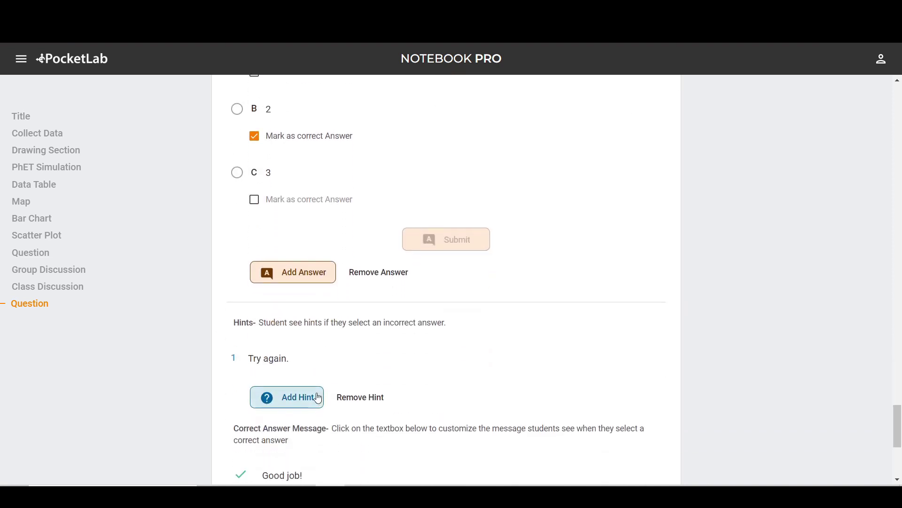
pyautogui.scroll(-1, 348, 352)
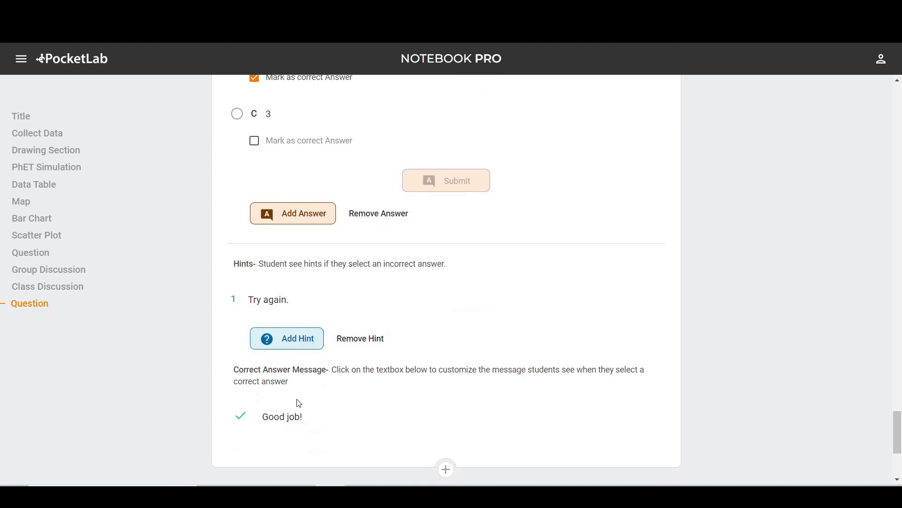
pyautogui.click(291, 347)
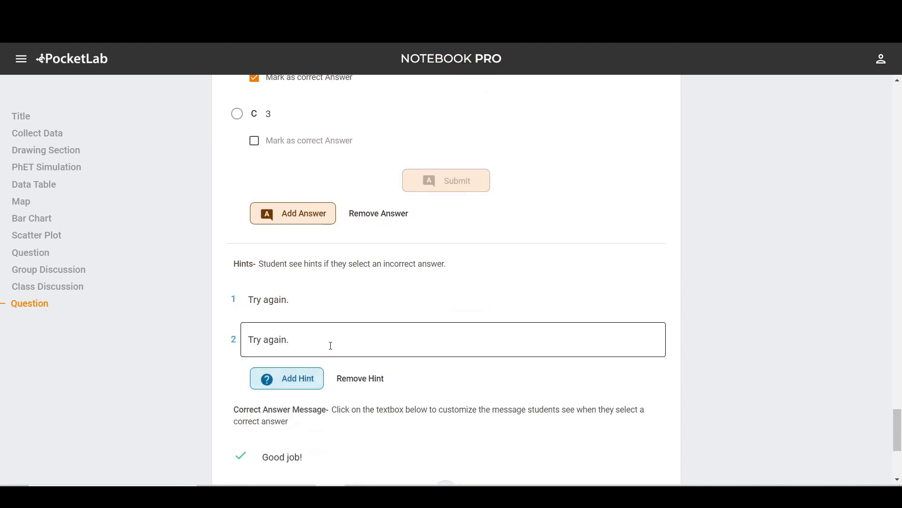
pyautogui.moveTo(340, 341); pyautogui.dragTo(216, 346)
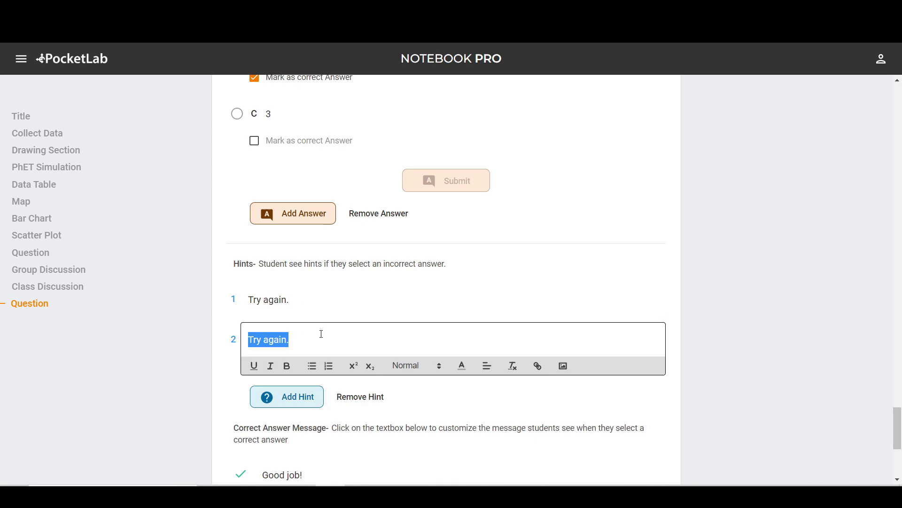
pyautogui.write('H')
pyautogui.press('BackSpace')
pyautogui.write('Spec')
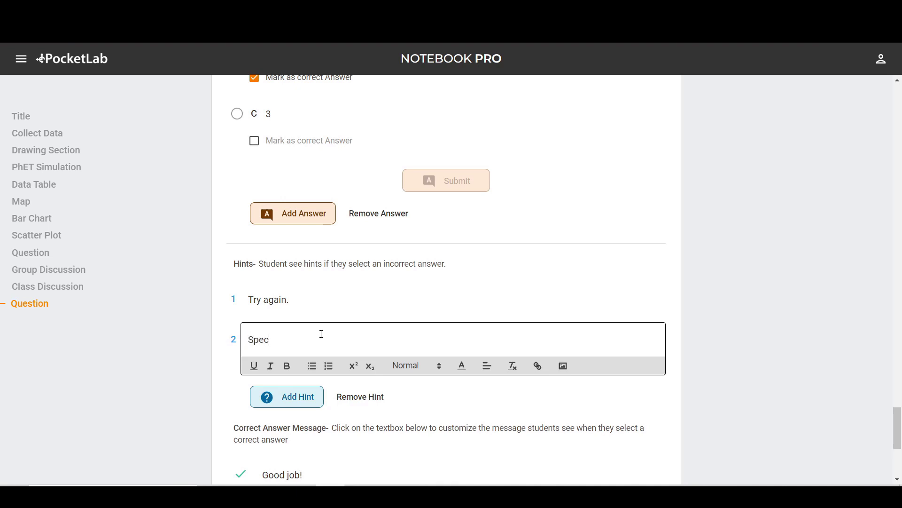
pyautogui.write('ific hint')
pyautogui.click(165, 351)
# Step: Review the correct answer message and the card types on offer, including Image and Youtube Video, without adding a card
pyautogui.scroll(-1, 165, 351)
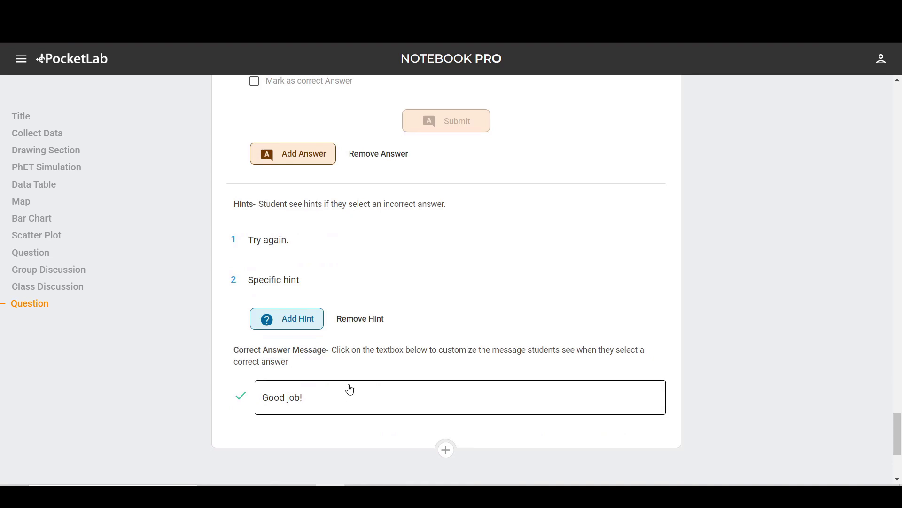
pyautogui.scroll(-1, 423, 392)
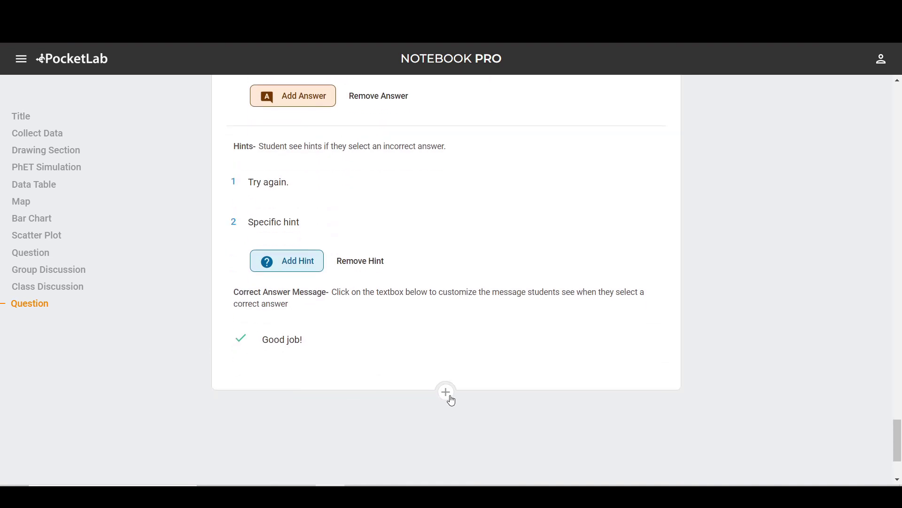
pyautogui.click(449, 395)
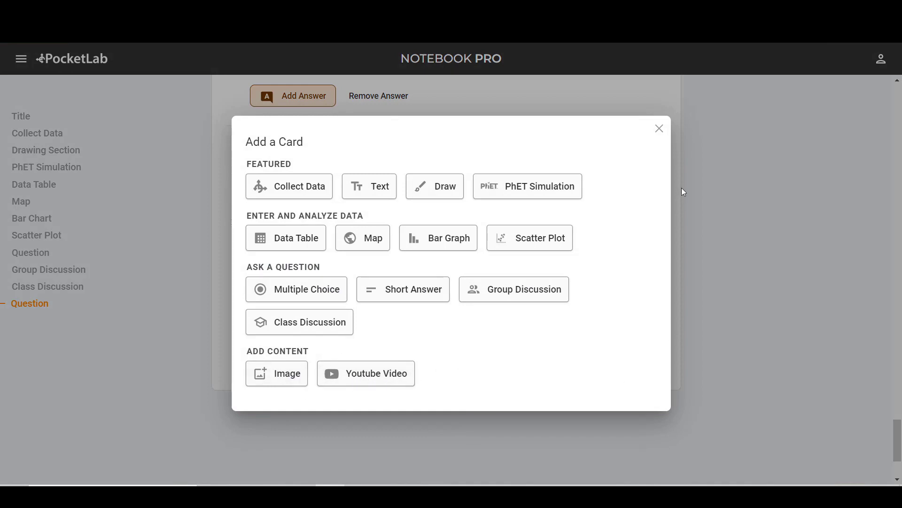
pyautogui.click(653, 133)
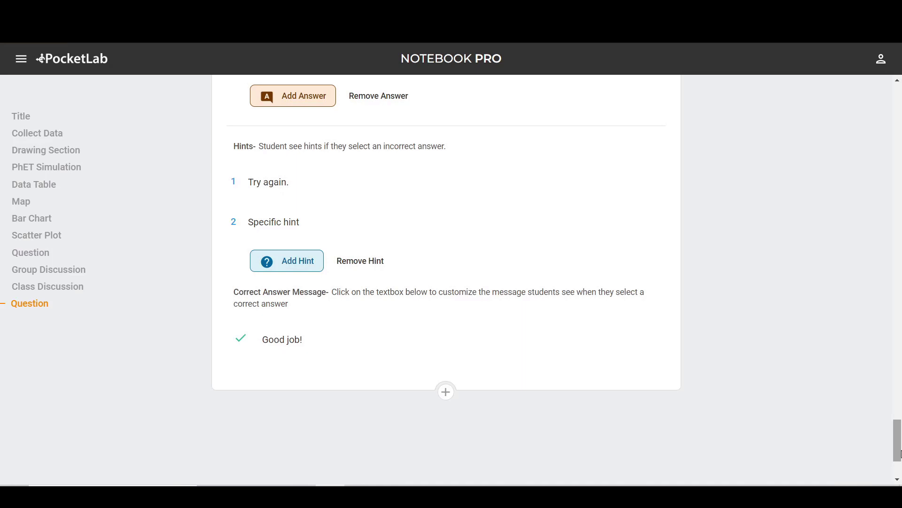
# Step: Copy the lesson's link for sharing with other teachers and close the sharing dialog
pyautogui.moveTo(899, 454); pyautogui.dragTo(899, 107)
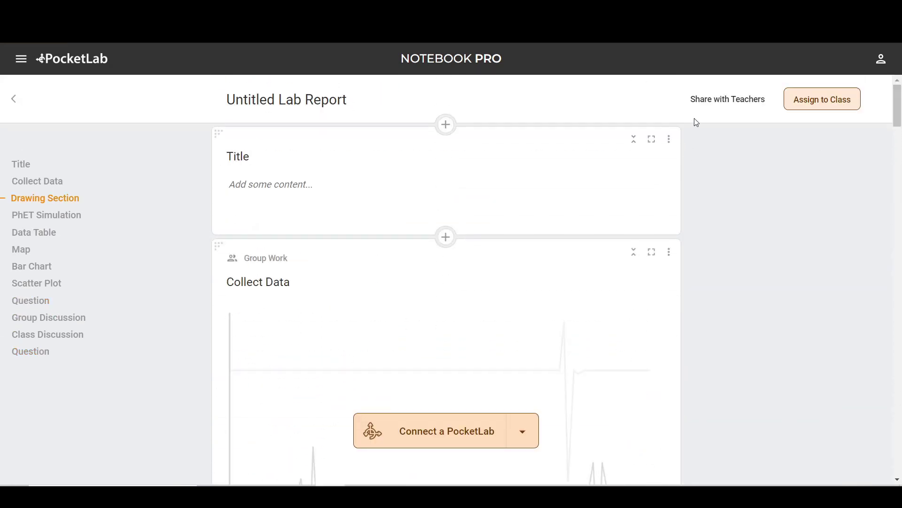
pyautogui.click(728, 100)
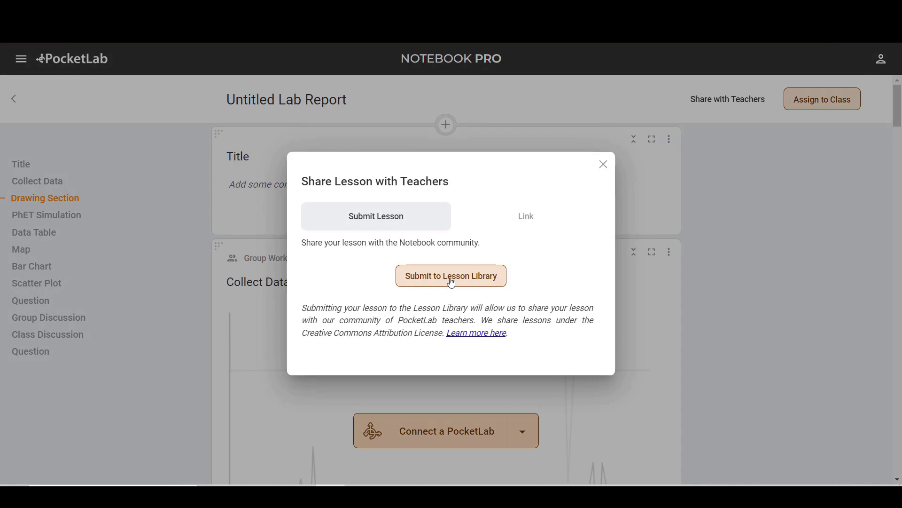
pyautogui.click(520, 217)
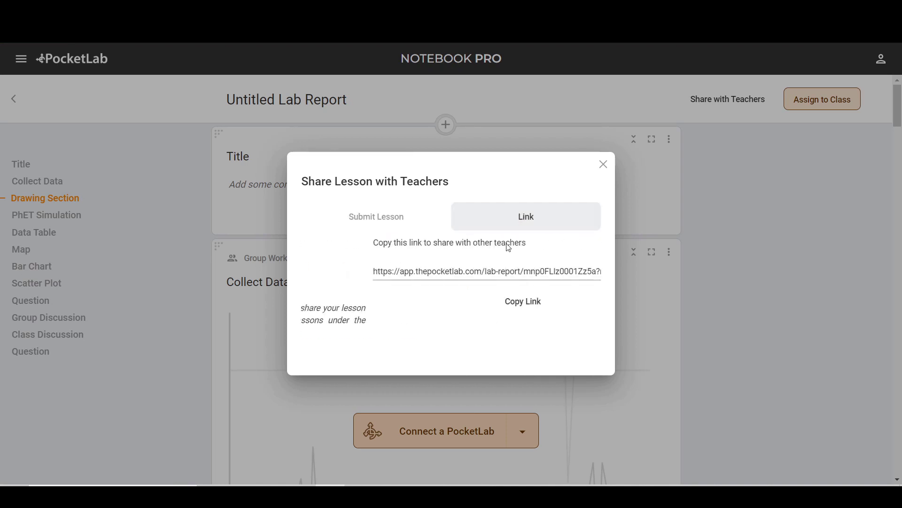
pyautogui.click(439, 308)
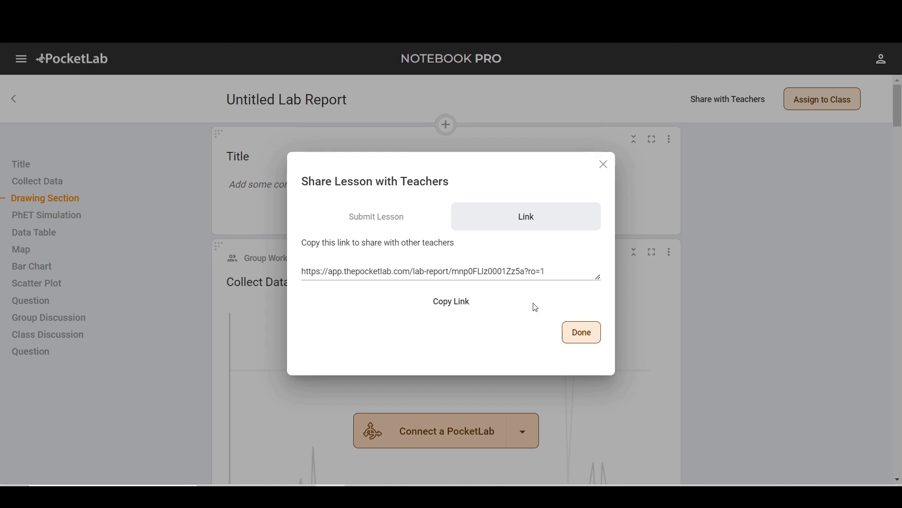
pyautogui.click(583, 335)
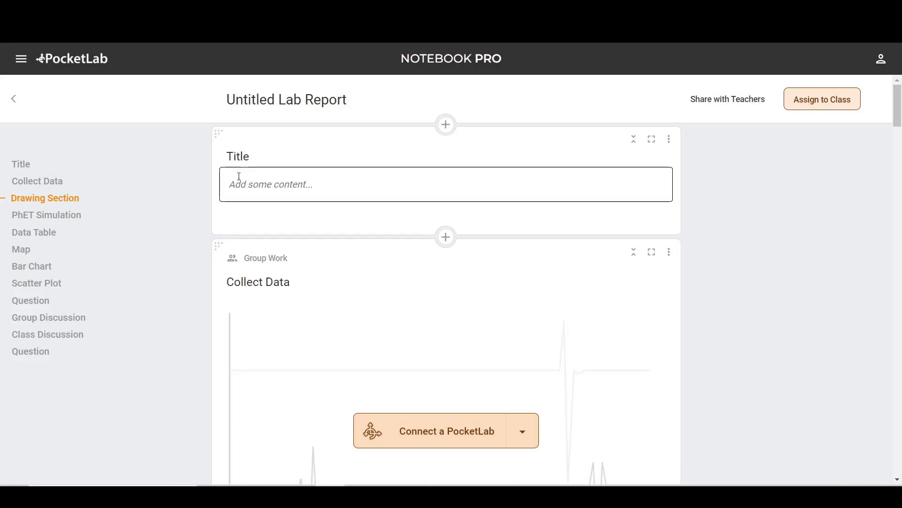
# Step: Open the site navigation listing My Lessons, Lesson Library, Classes and Trials
pyautogui.click(21, 59)
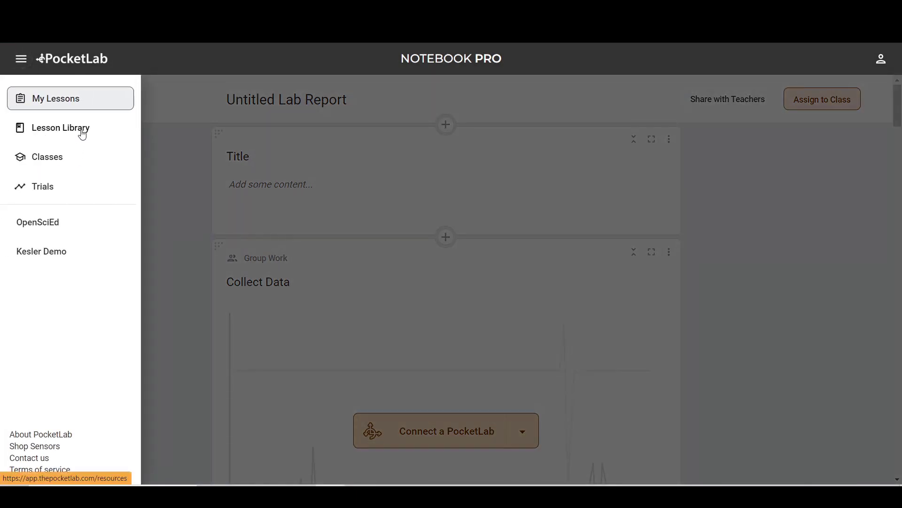